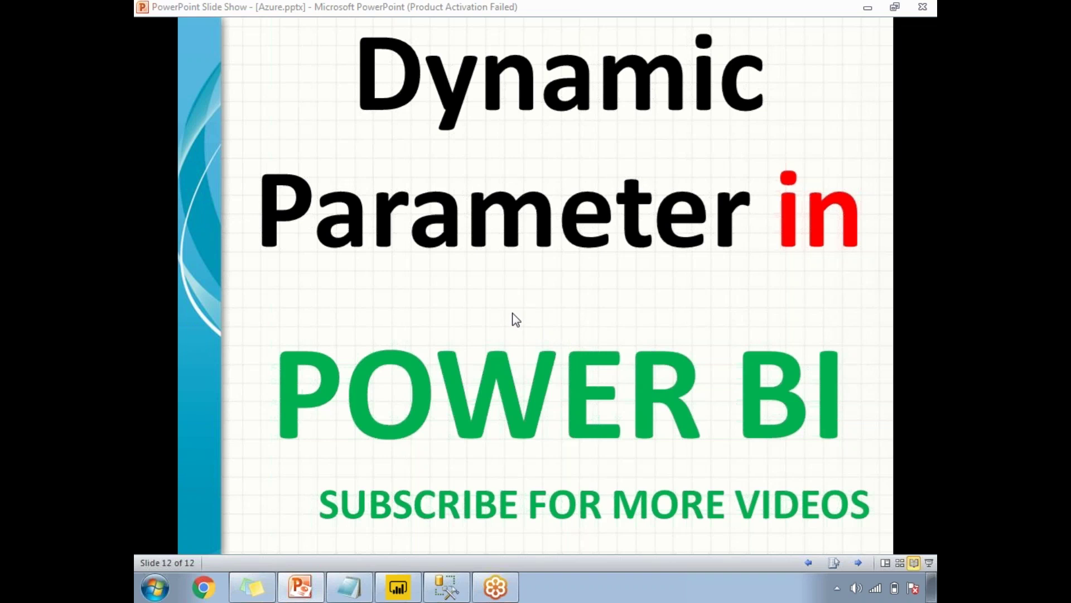
# Switch to SQL Server Management Studio to review the query results of the EMP table
pyautogui.moveTo(445, 583)
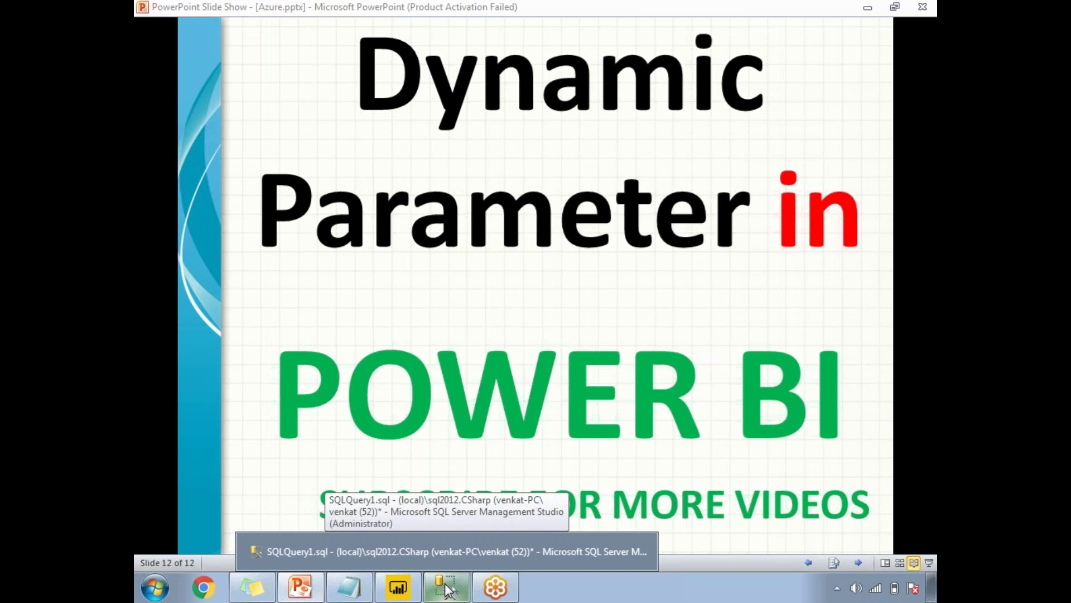
pyautogui.click(447, 585)
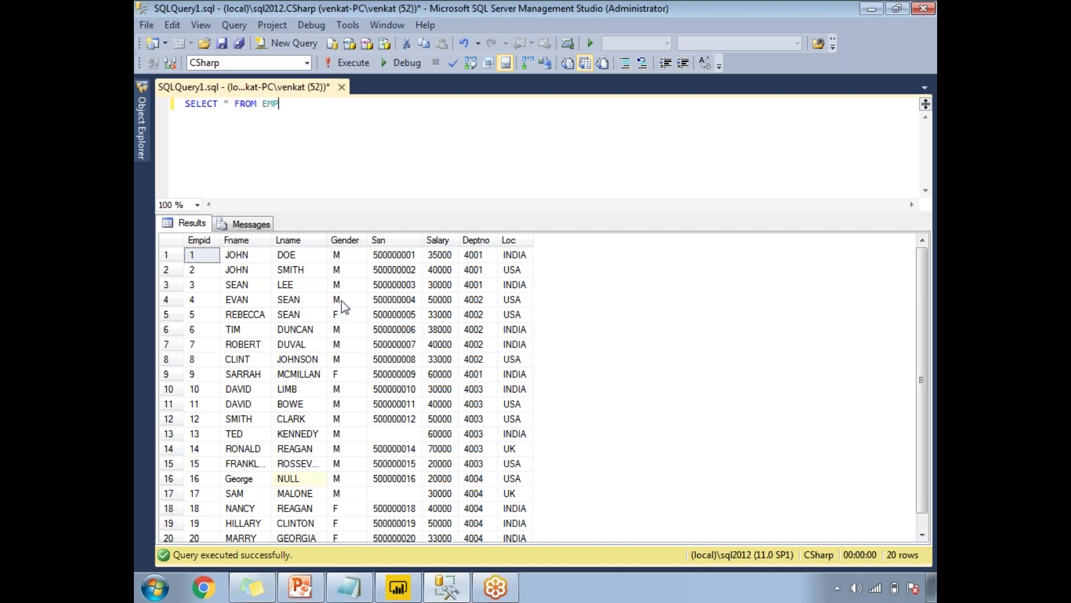
# Switch to Power BI Desktop and start a new data connection to a SQL Server database
pyautogui.click(405, 589)
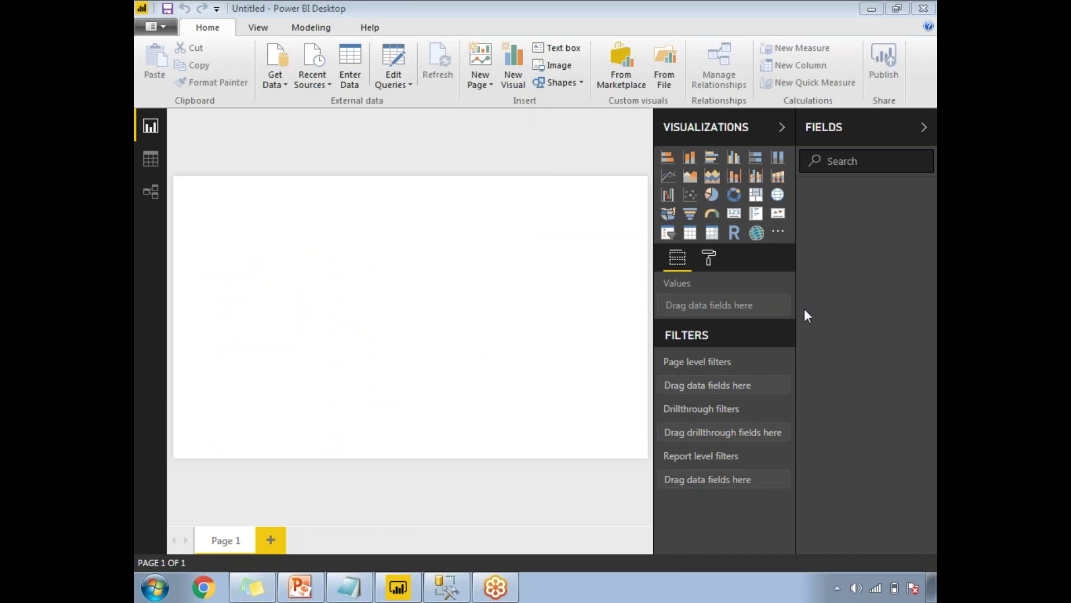
pyautogui.click(280, 88)
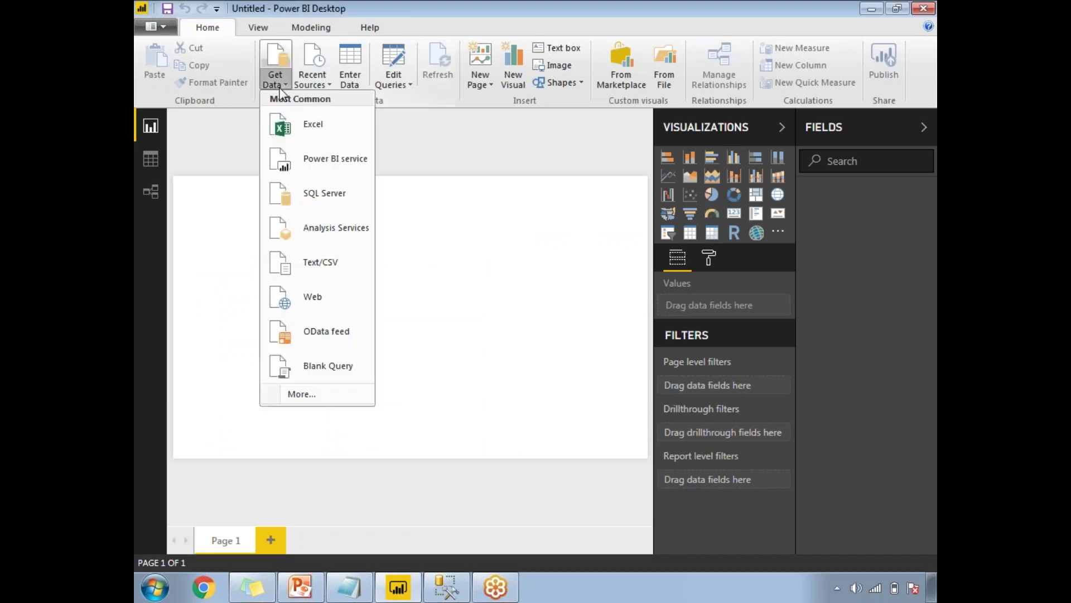
pyautogui.click(328, 202)
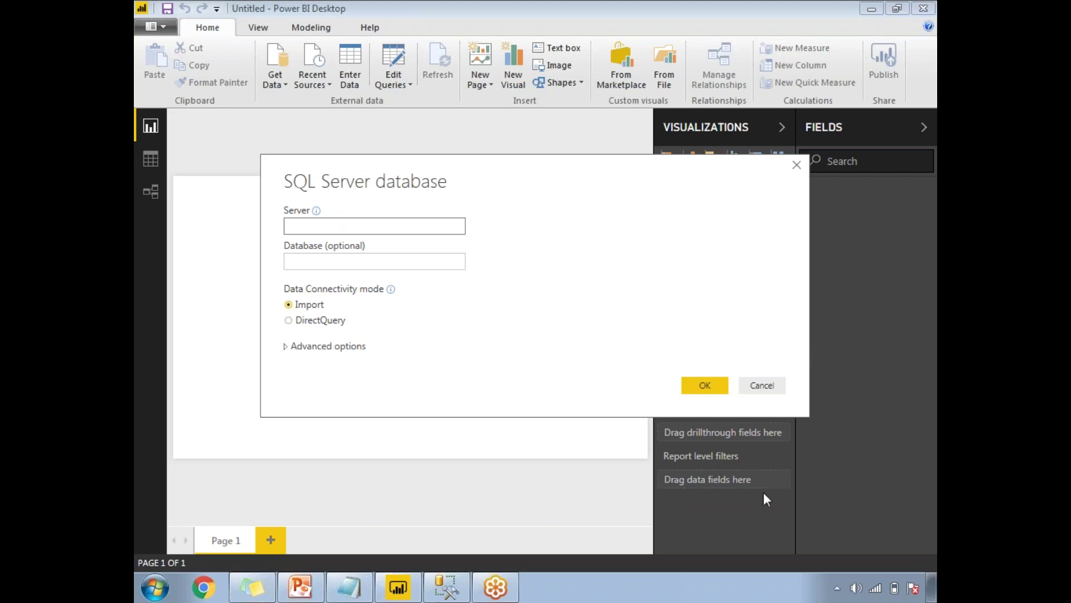
pyautogui.moveTo(304, 200)
pyautogui.mouseDown()
pyautogui.moveTo(266, 202)
pyautogui.moveTo(459, 224)
pyautogui.moveTo(429, 184)
pyautogui.mouseUp()
pyautogui.moveTo(320, 170); pyautogui.dragTo(286, 202)
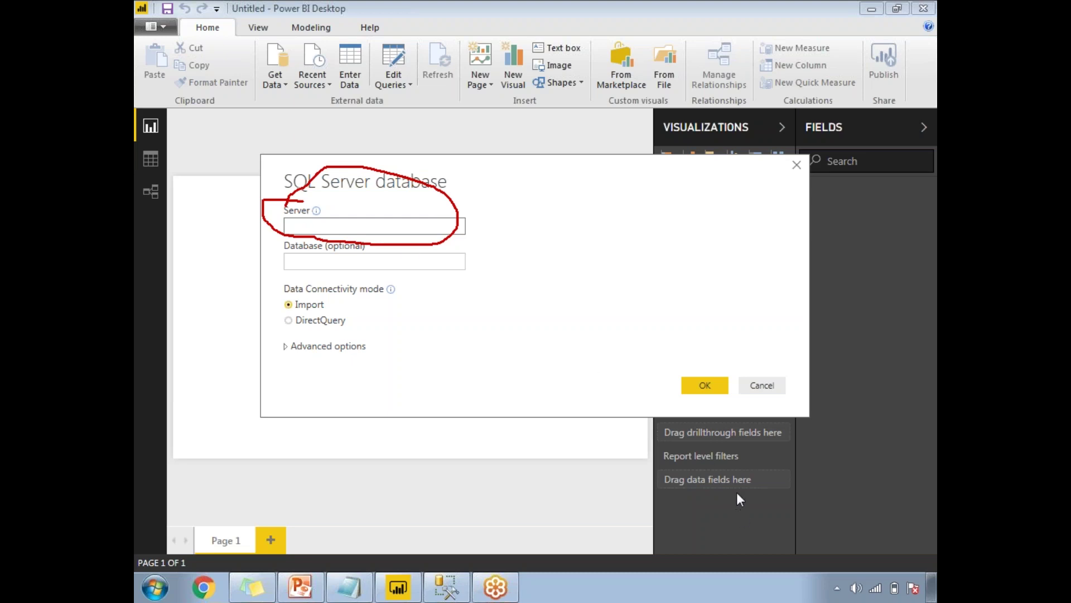
pyautogui.hotkey('ctrl', 'z')
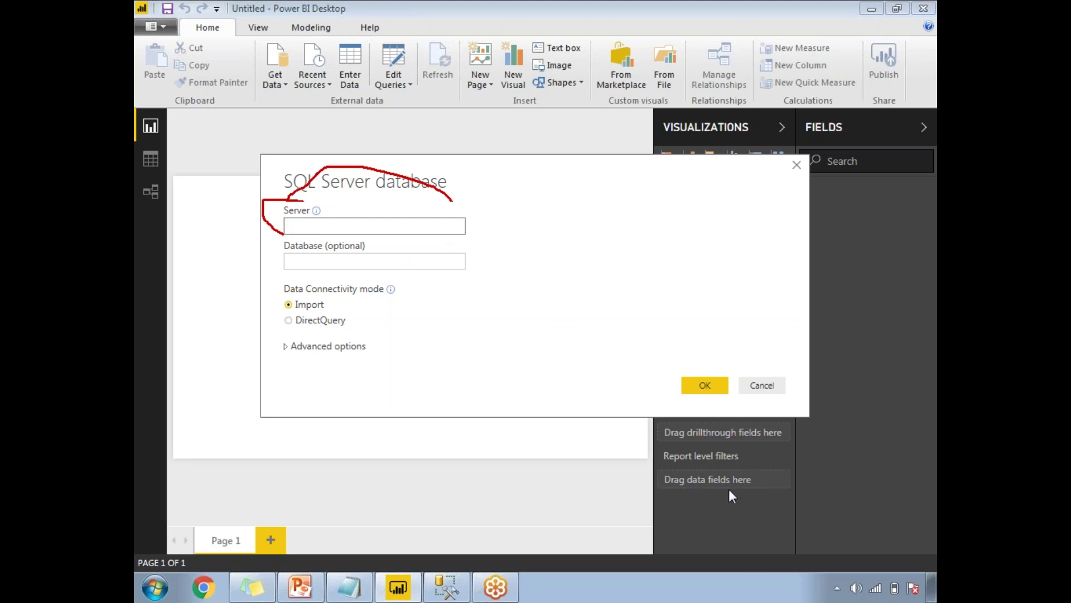
pyautogui.press('Escape')
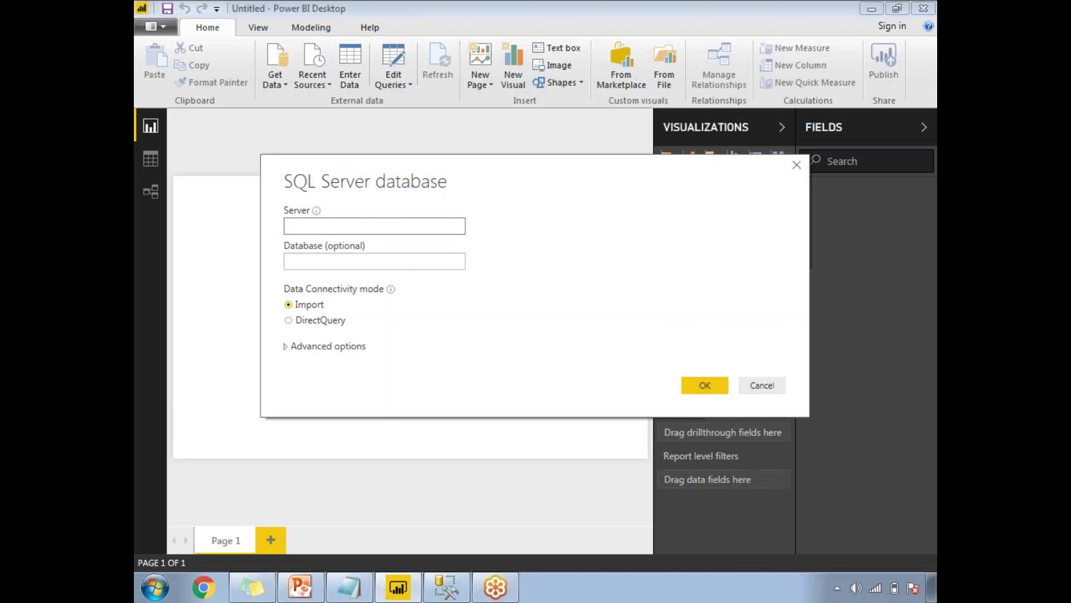
# Connect to the server .\sql2012 using the Import connectivity mode, without specifying a database
pyautogui.write('.\\')
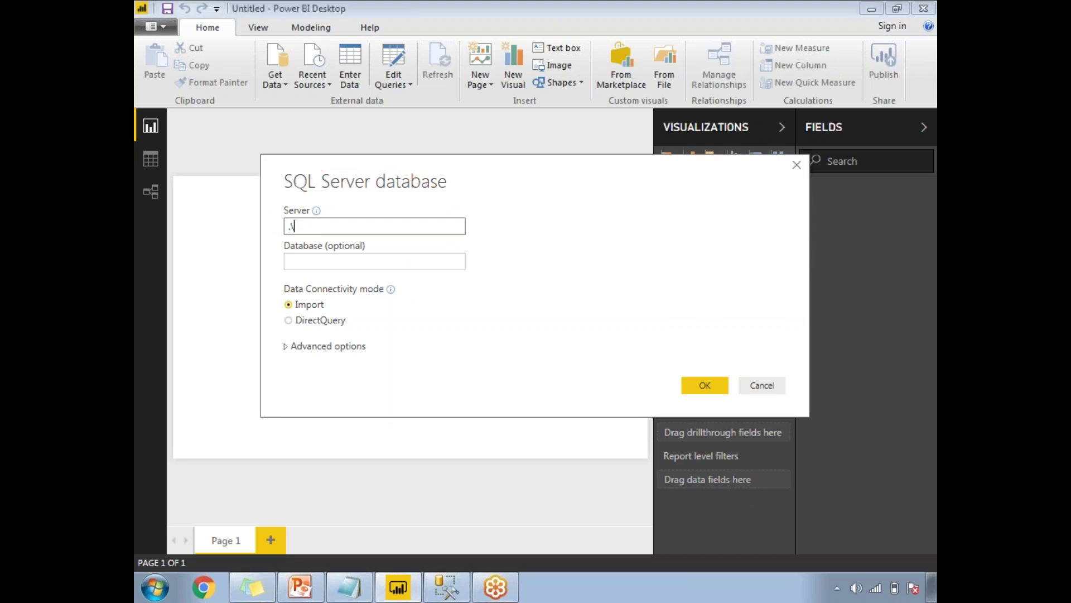
pyautogui.write('sql2012')
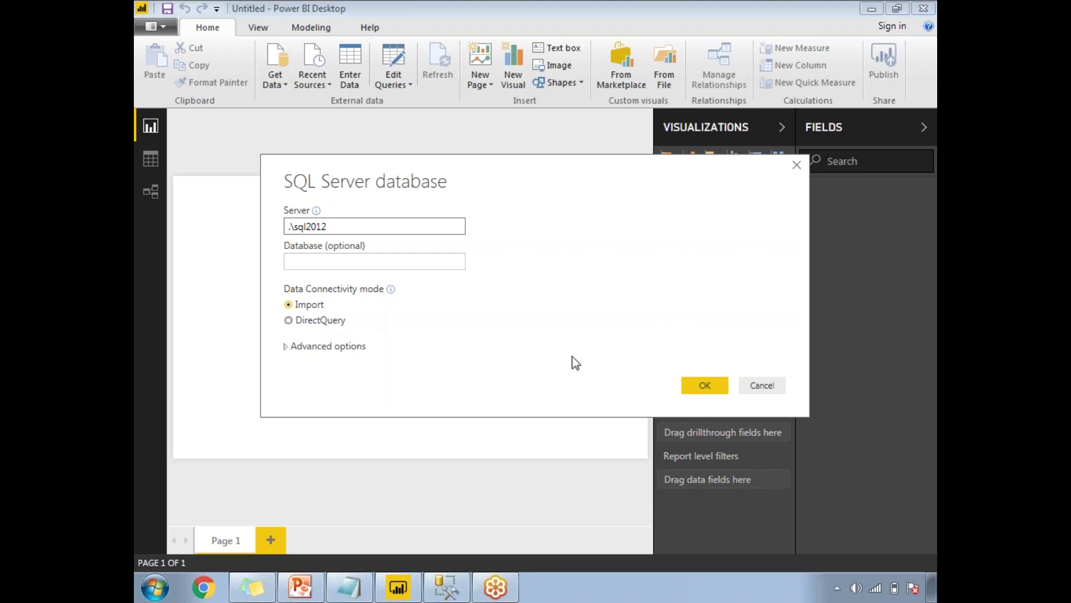
pyautogui.click(699, 389)
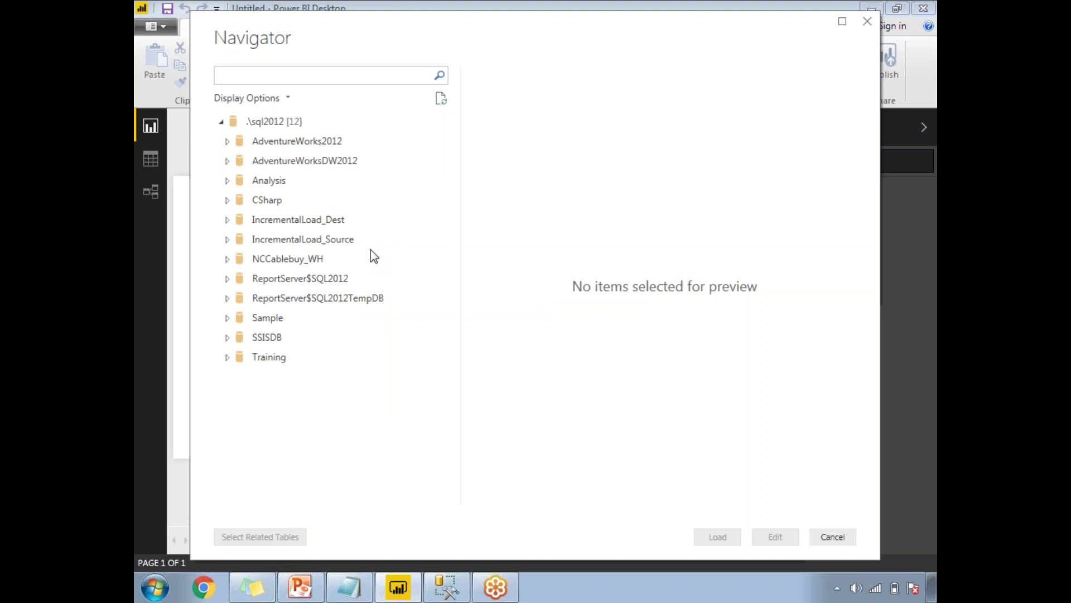
# Load the EMP table from the CSharp database into the report
pyautogui.click(227, 201)
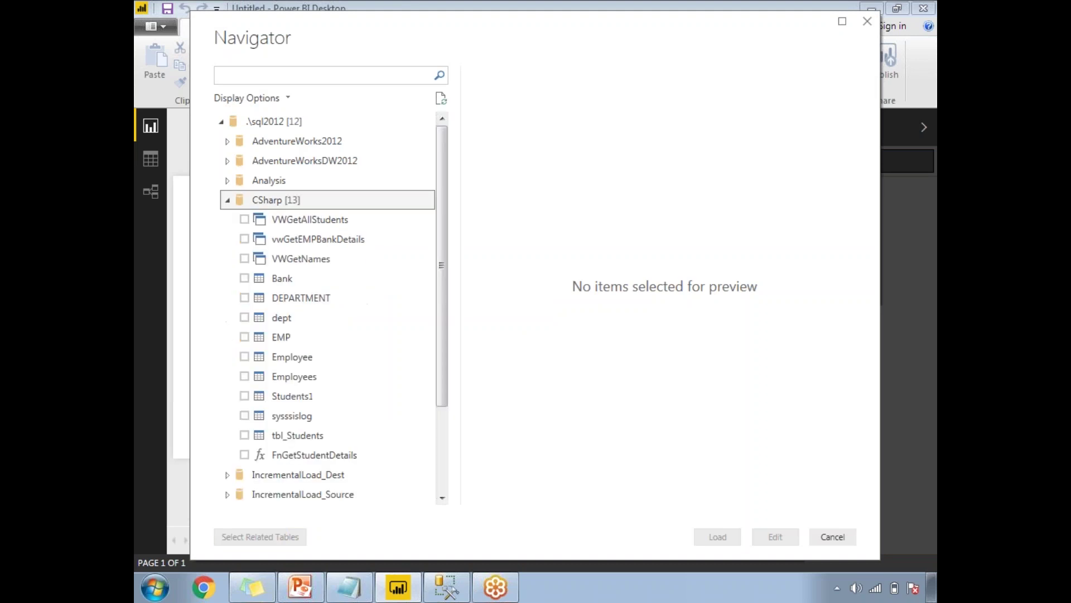
pyautogui.click(244, 337)
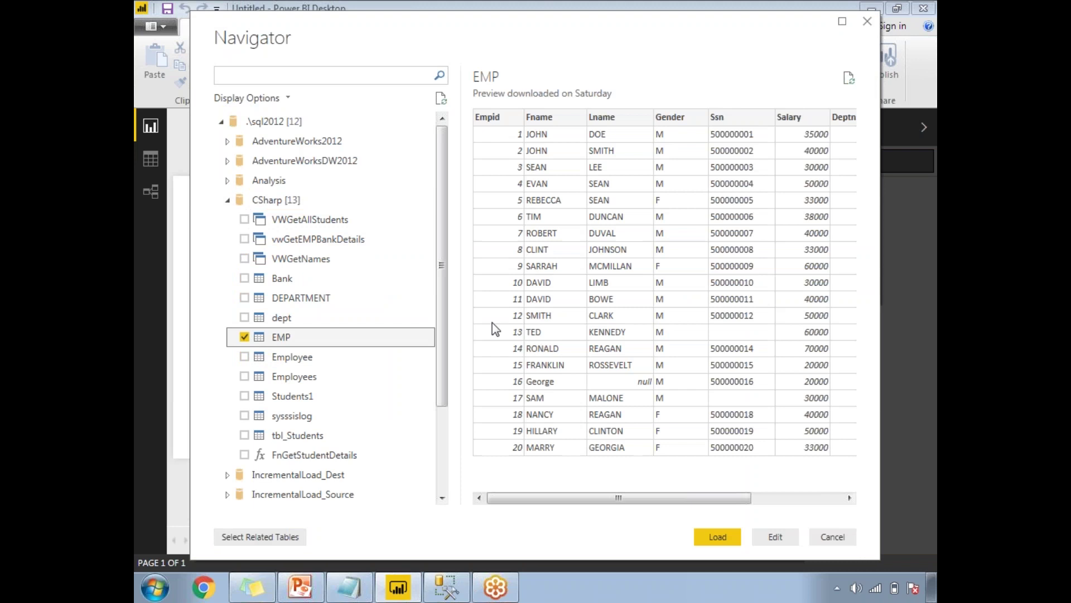
pyautogui.moveTo(533, 501); pyautogui.dragTo(512, 515)
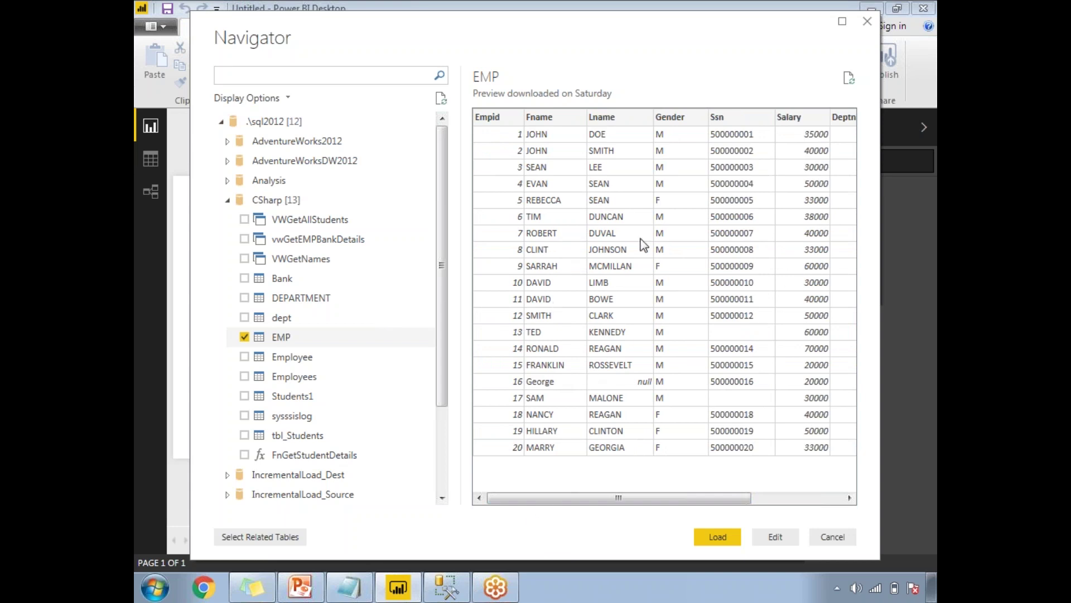
pyautogui.click(716, 539)
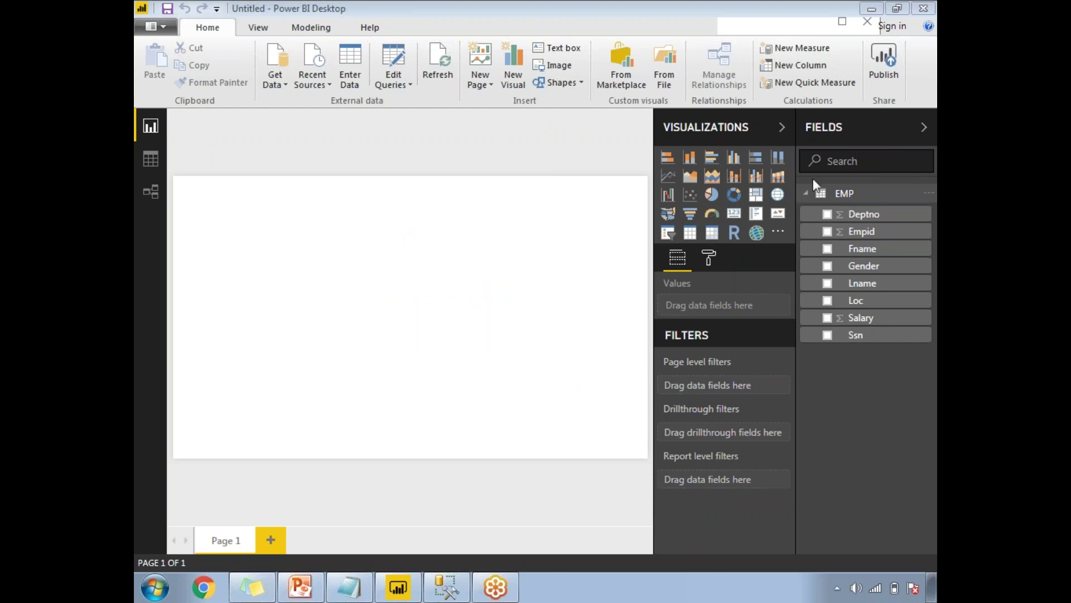
# Insert a clustered column chart, enlarge it to fill most of the page, and plot Salary by Gender
pyautogui.click(734, 158)
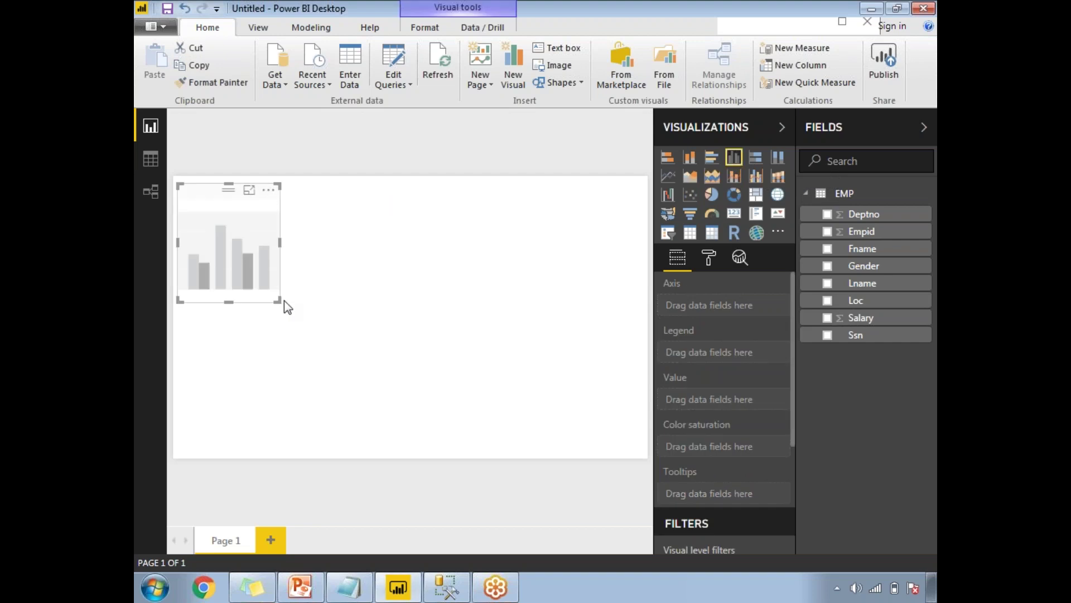
pyautogui.moveTo(278, 298); pyautogui.dragTo(598, 438)
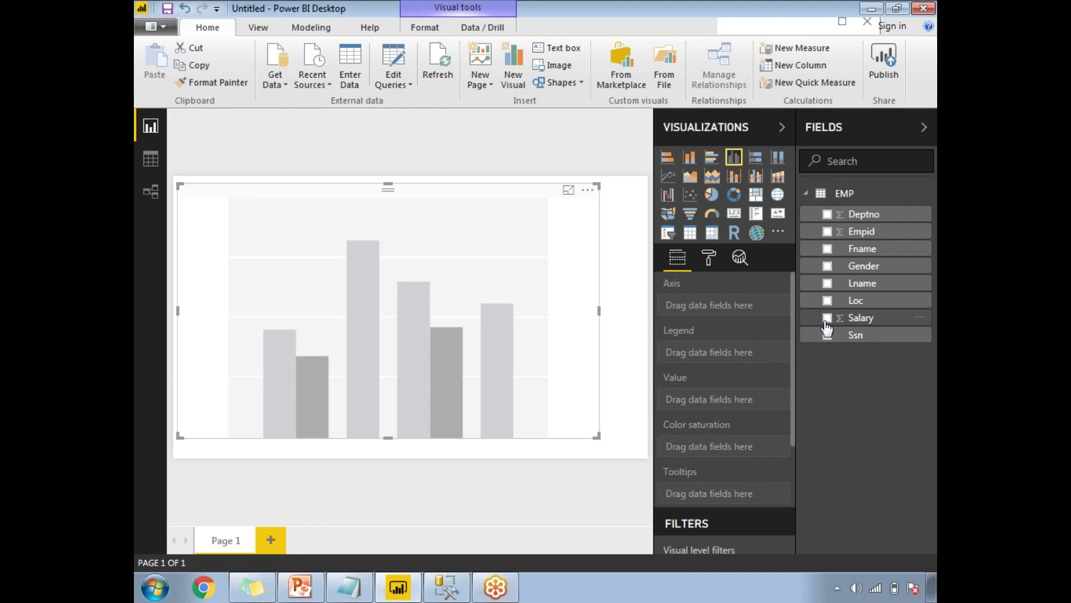
pyautogui.click(827, 318)
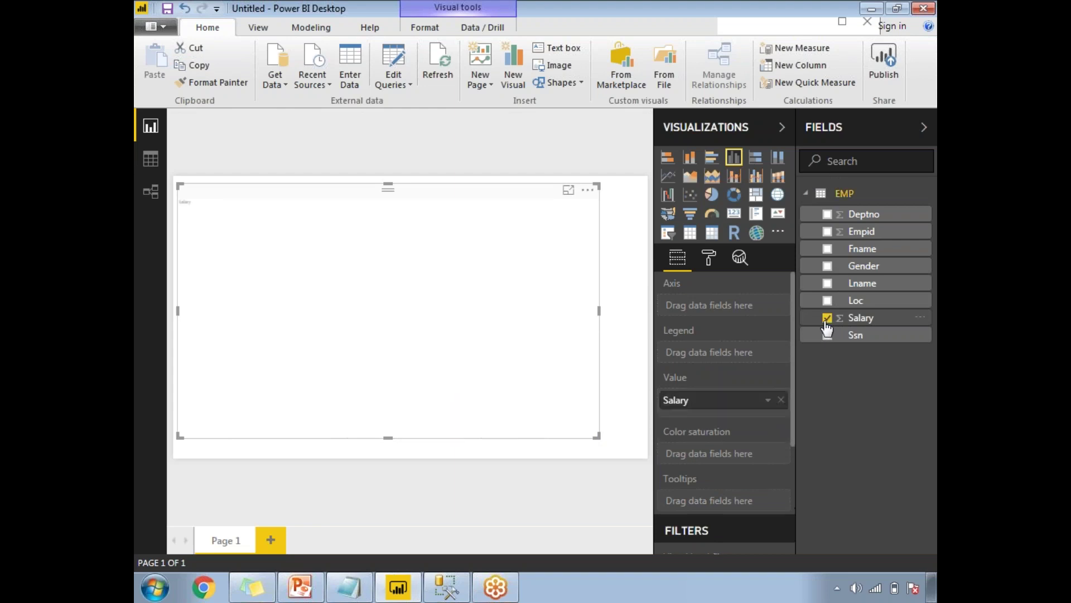
pyautogui.click(828, 266)
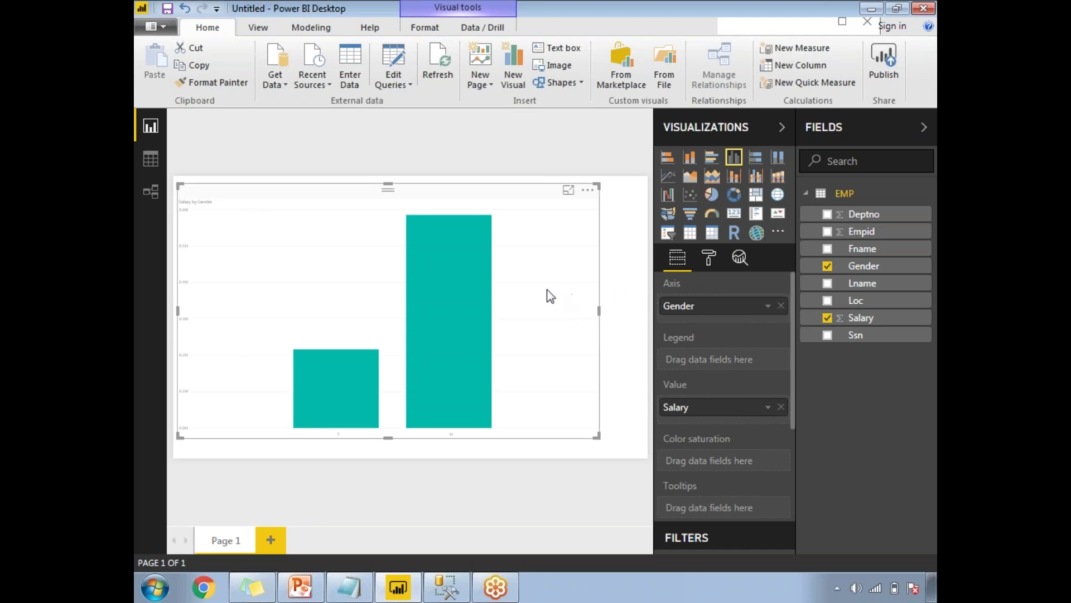
# Turn on the column chart's data labels and set its Y-axis text size to 20
pyautogui.click(710, 260)
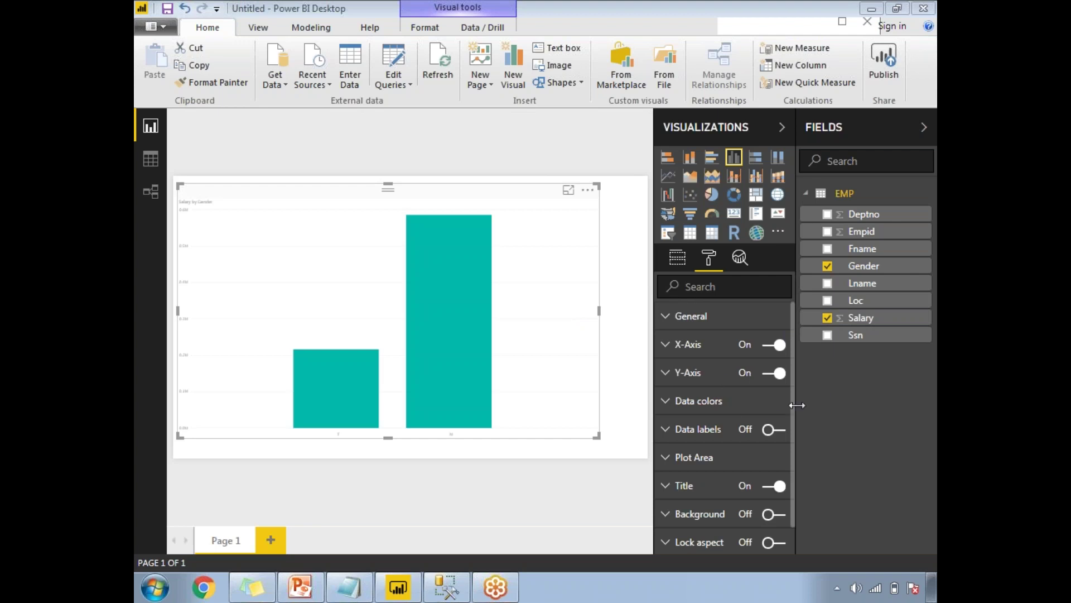
pyautogui.click(780, 430)
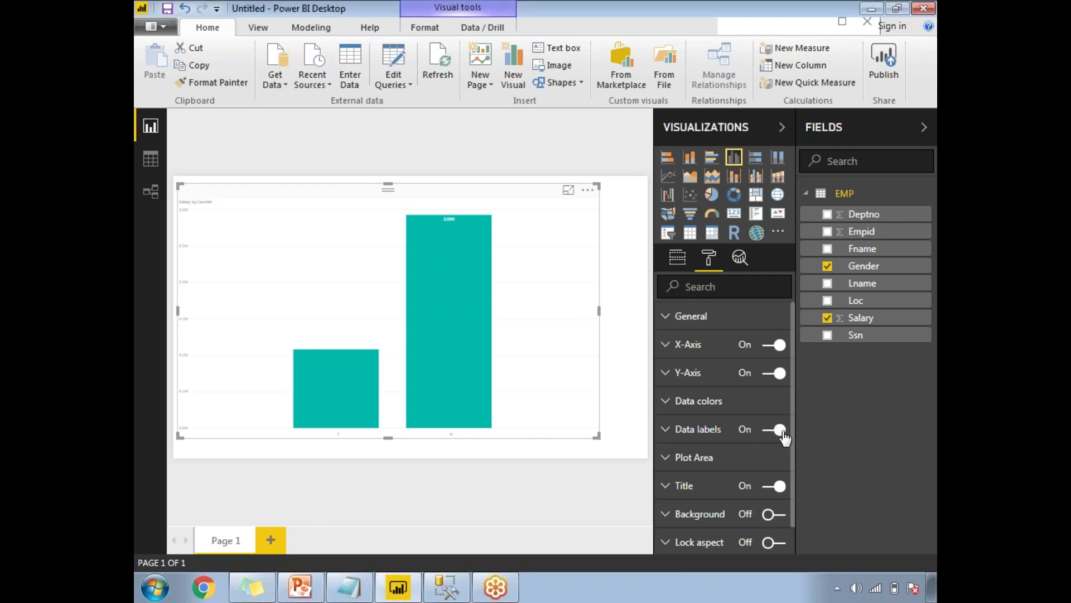
pyautogui.click(667, 375)
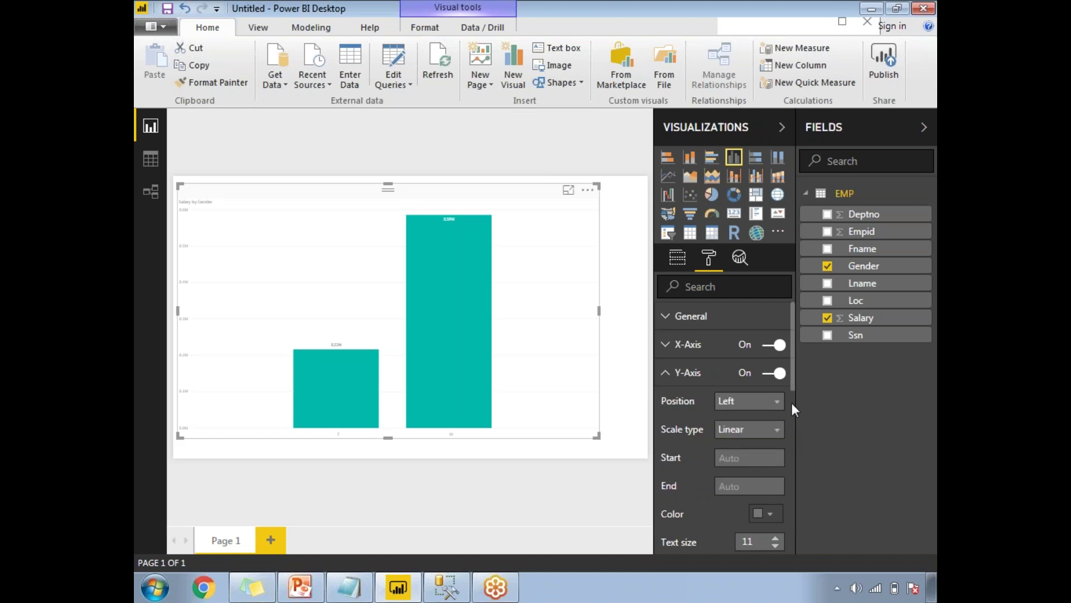
pyautogui.scroll(-3, 794, 382)
pyautogui.click(775, 448)
pyautogui.click(775, 448)
pyautogui.click(775, 448)
pyautogui.click(775, 448)
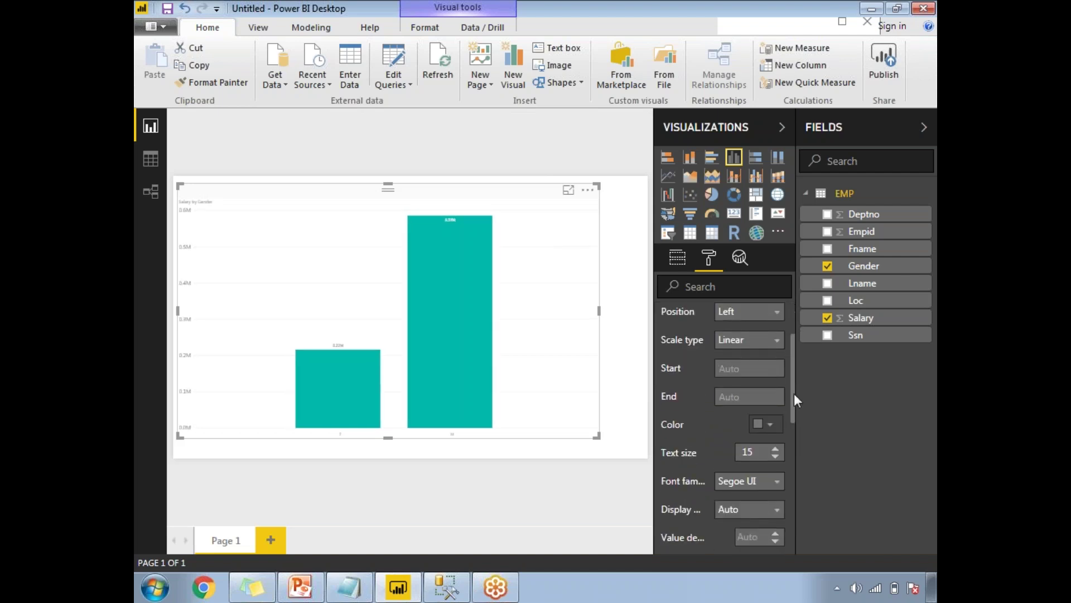
pyautogui.click(775, 448)
pyautogui.click(775, 449)
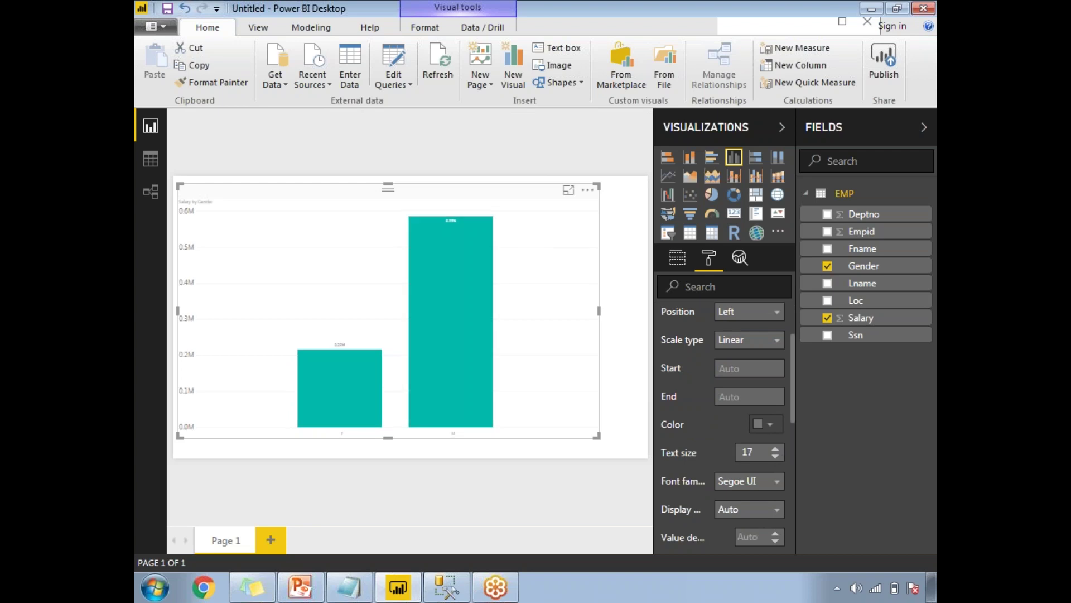
# Set the column chart's X-axis text size to 26 and collapse the axis settings
pyautogui.moveTo(792, 370); pyautogui.dragTo(795, 336)
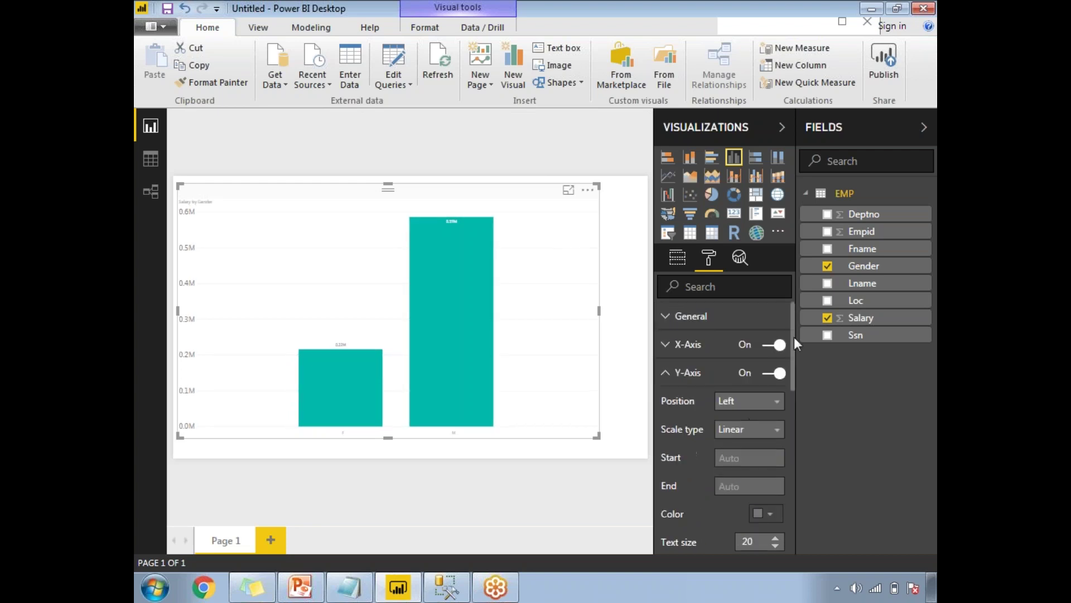
pyautogui.click(670, 352)
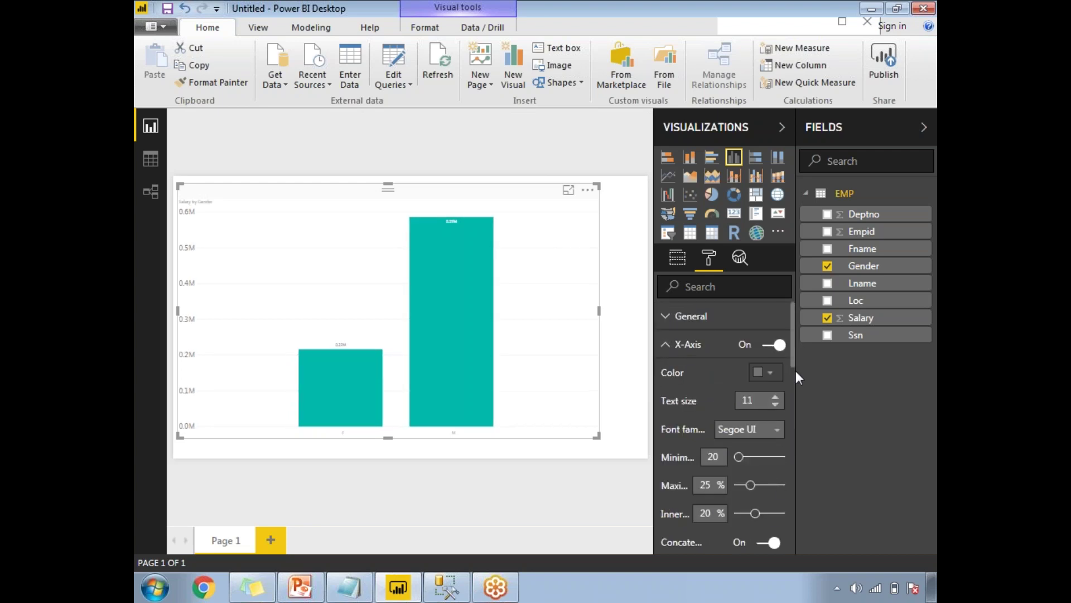
pyautogui.moveTo(793, 352); pyautogui.dragTo(785, 330)
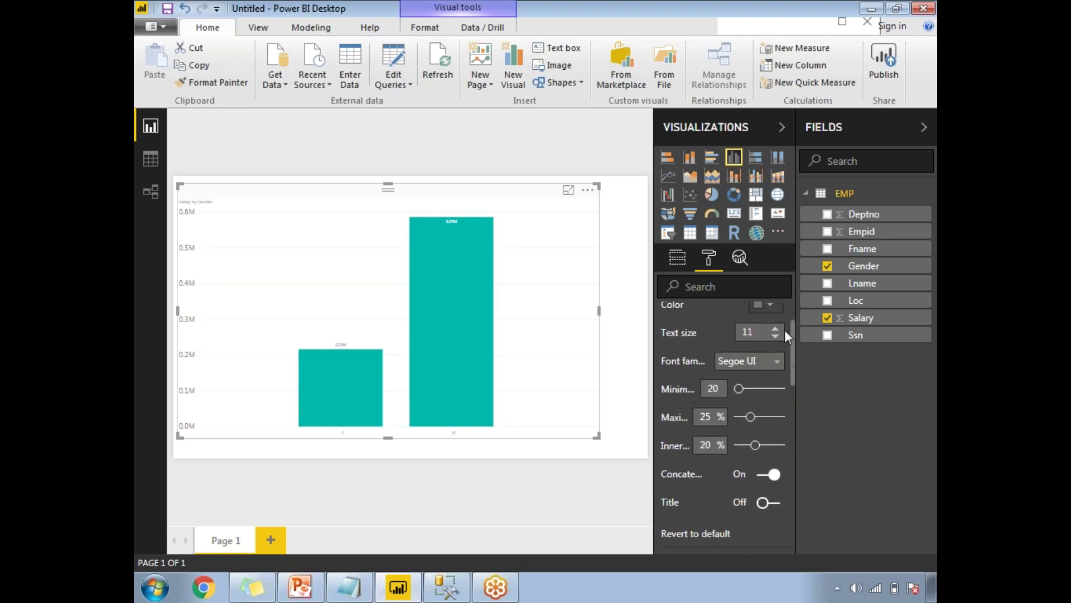
pyautogui.click(775, 329)
pyautogui.click(775, 330)
pyautogui.click(775, 329)
pyautogui.click(775, 329)
pyautogui.click(775, 329)
pyautogui.click(775, 329)
pyautogui.click(775, 330)
pyautogui.click(775, 329)
pyautogui.click(775, 329)
pyautogui.click(775, 330)
pyautogui.click(775, 329)
pyautogui.click(775, 329)
pyautogui.click(775, 329)
pyautogui.click(775, 329)
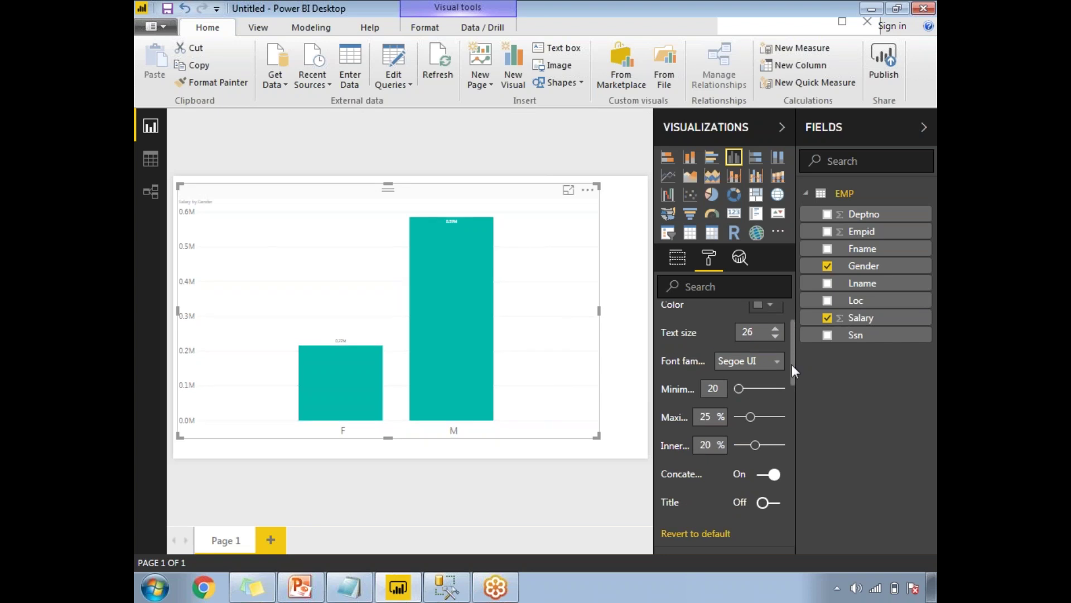
pyautogui.moveTo(795, 363); pyautogui.dragTo(795, 323)
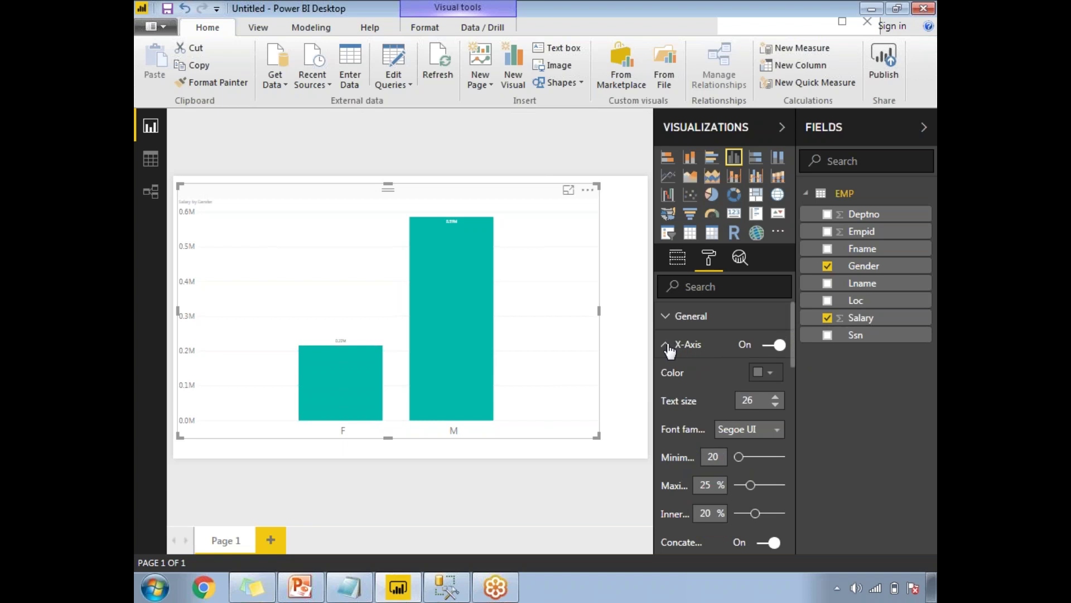
pyautogui.click(667, 344)
pyautogui.click(668, 378)
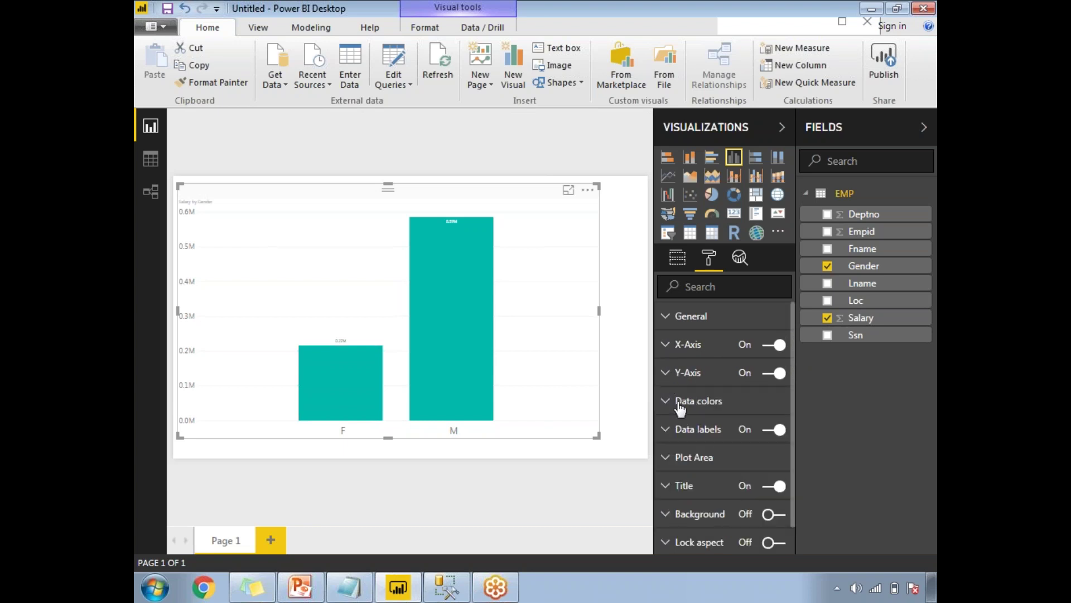
# Increase the text size of the column chart's data labels until they are clearly readable, then deselect the chart
pyautogui.click(667, 431)
pyautogui.moveTo(792, 397); pyautogui.dragTo(796, 469)
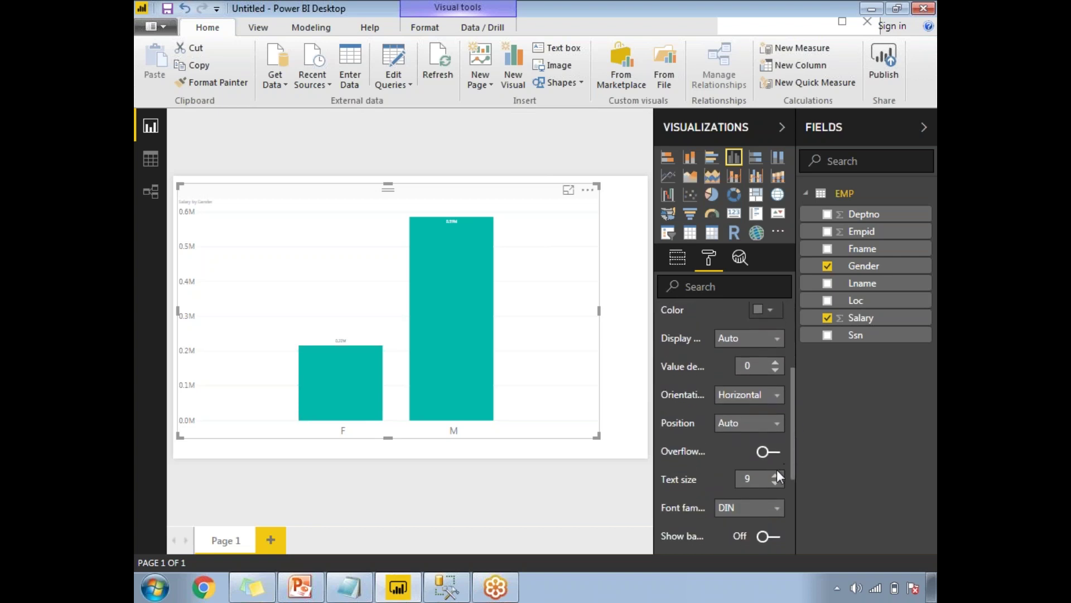
pyautogui.click(776, 474)
pyautogui.click(776, 473)
pyautogui.click(776, 473)
pyautogui.click(776, 473)
pyautogui.click(776, 473)
pyautogui.click(776, 473)
pyautogui.click(775, 473)
pyautogui.click(776, 473)
pyautogui.click(776, 473)
pyautogui.click(775, 473)
pyautogui.click(776, 474)
pyautogui.click(776, 473)
pyautogui.click(608, 481)
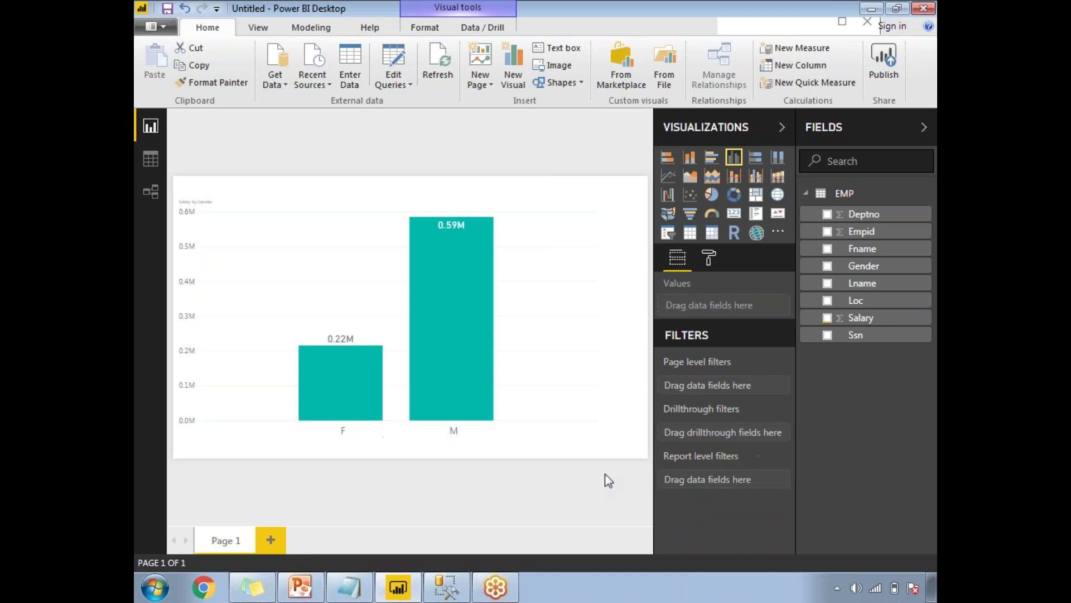
pyautogui.click(583, 351)
pyautogui.click(611, 361)
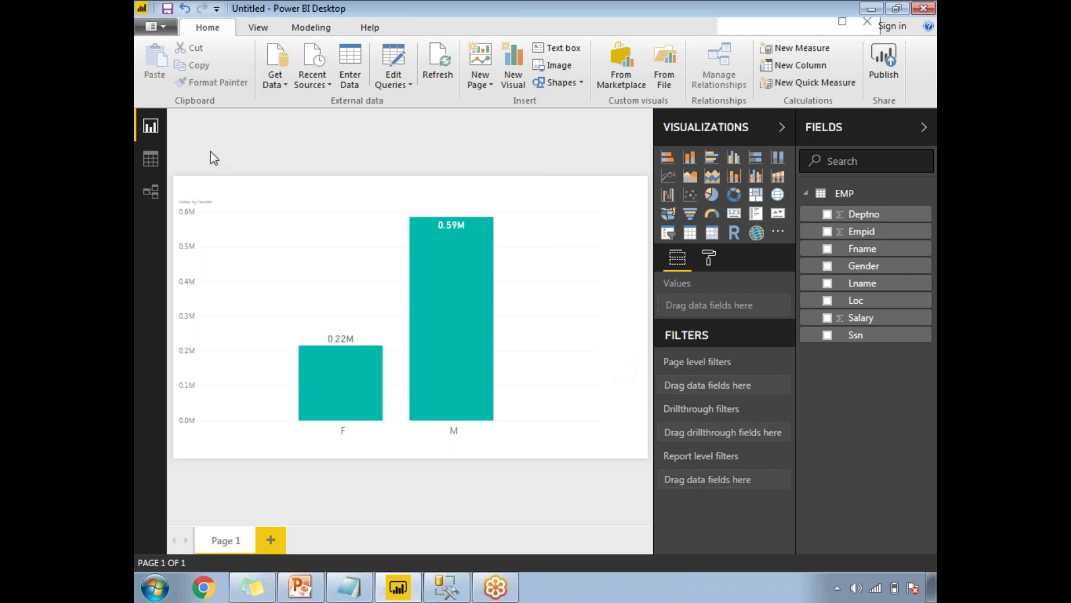
# Centre the title of the Salary by Gender column chart
pyautogui.click(191, 206)
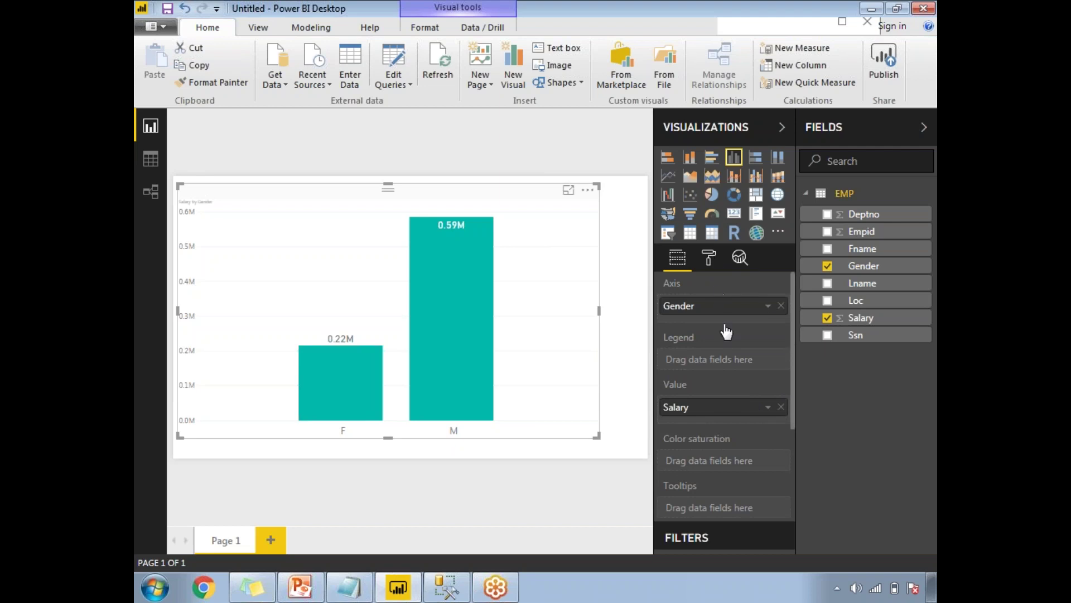
pyautogui.click(710, 259)
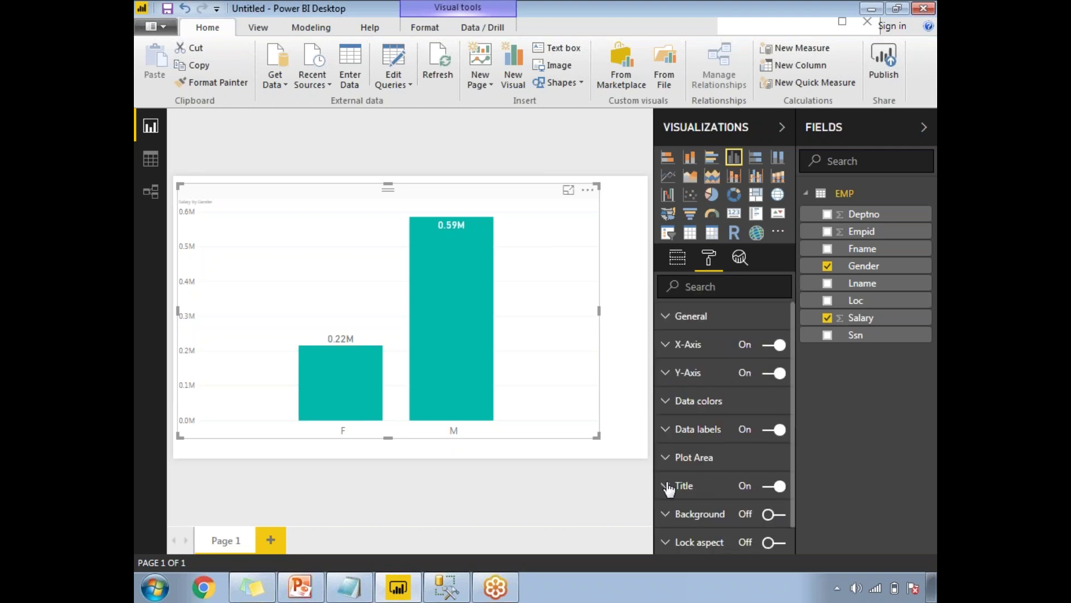
pyautogui.click(741, 488)
pyautogui.moveTo(792, 418); pyautogui.dragTo(791, 481)
pyautogui.click(757, 483)
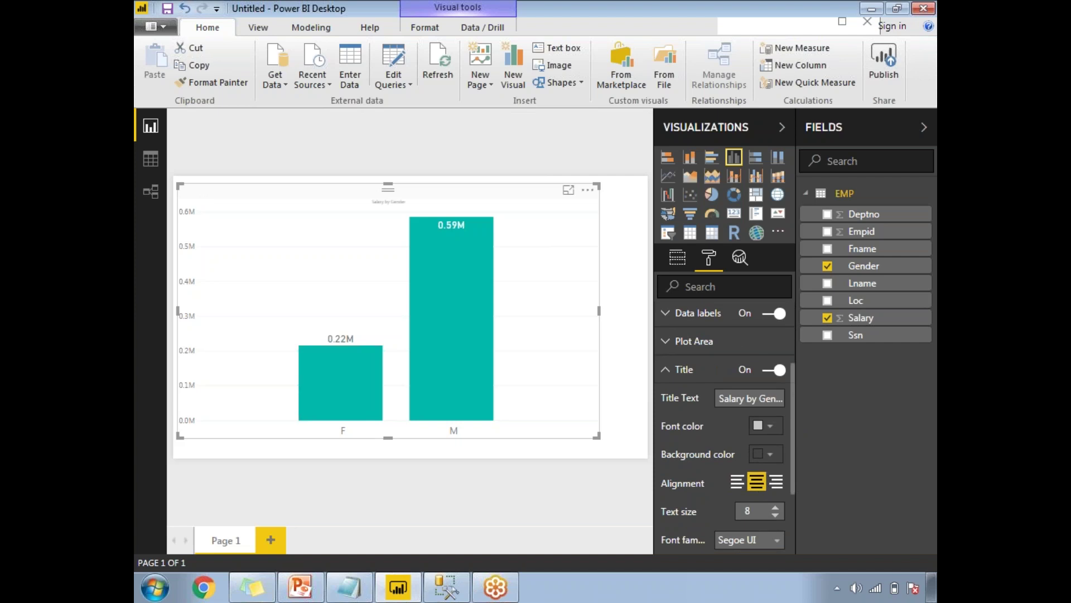
# Set the chart title's text size to 18 and deselect the chart
pyautogui.click(775, 510)
pyautogui.click(776, 509)
pyautogui.click(775, 510)
pyautogui.click(776, 509)
pyautogui.click(776, 509)
pyautogui.click(775, 509)
pyautogui.click(775, 510)
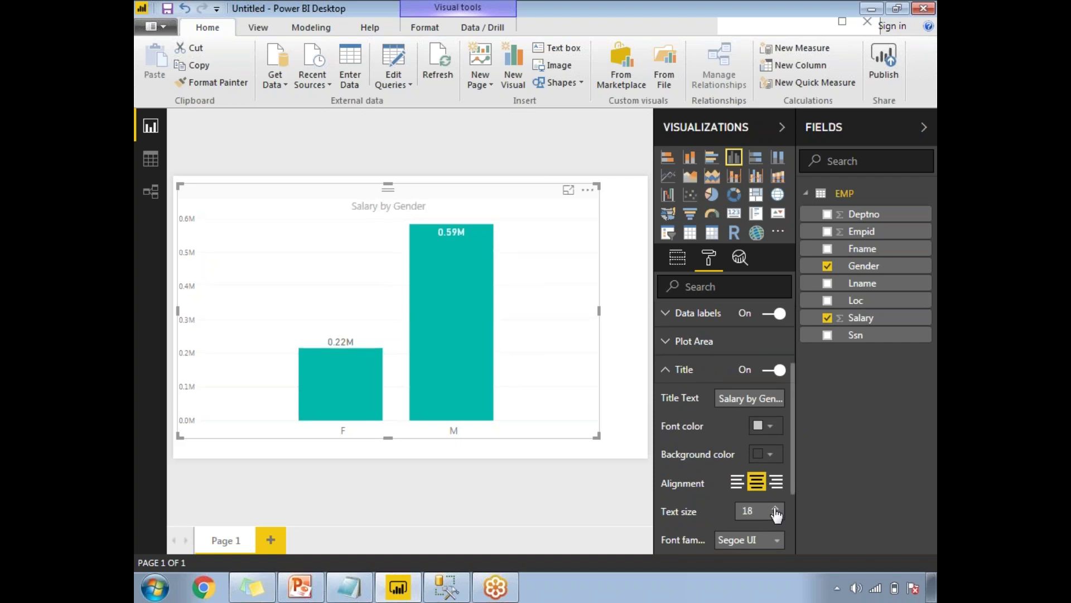
pyautogui.click(618, 444)
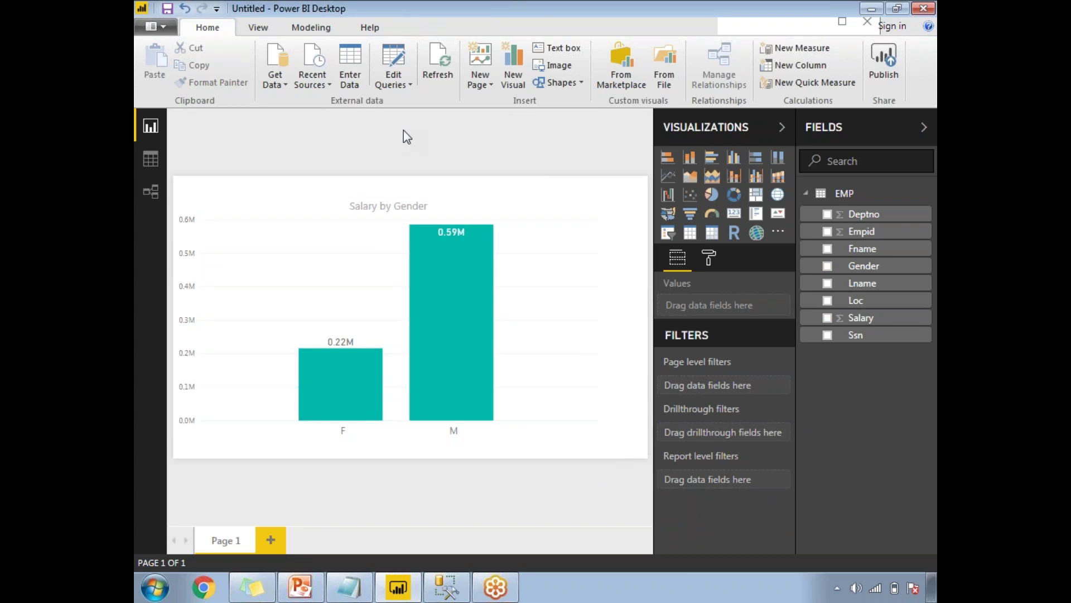
# Open the query editor and add the EMP table's Loc column as a new query
pyautogui.click(398, 81)
pyautogui.click(410, 102)
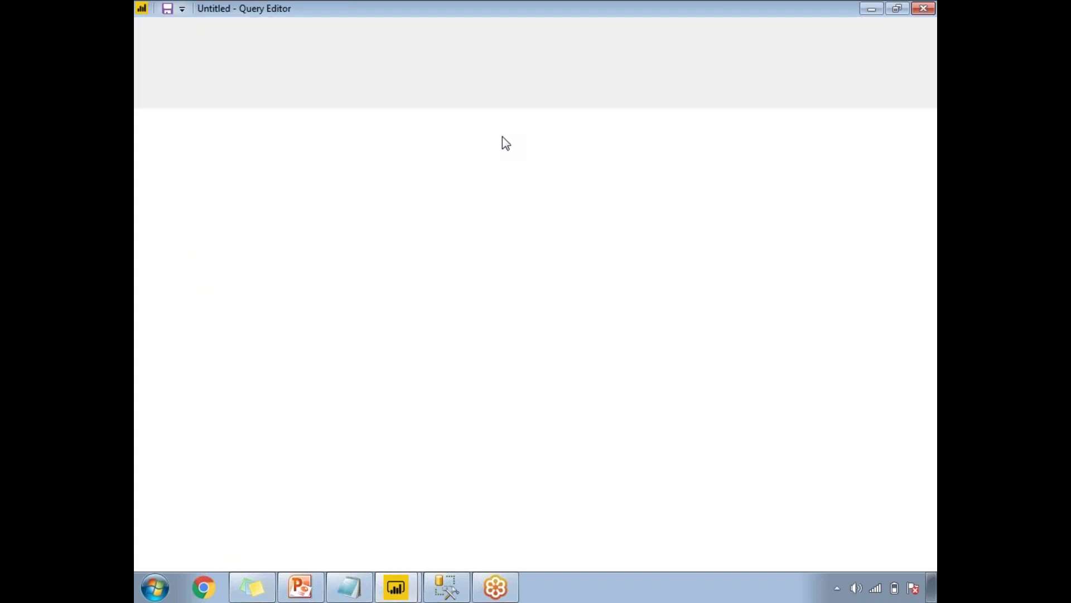
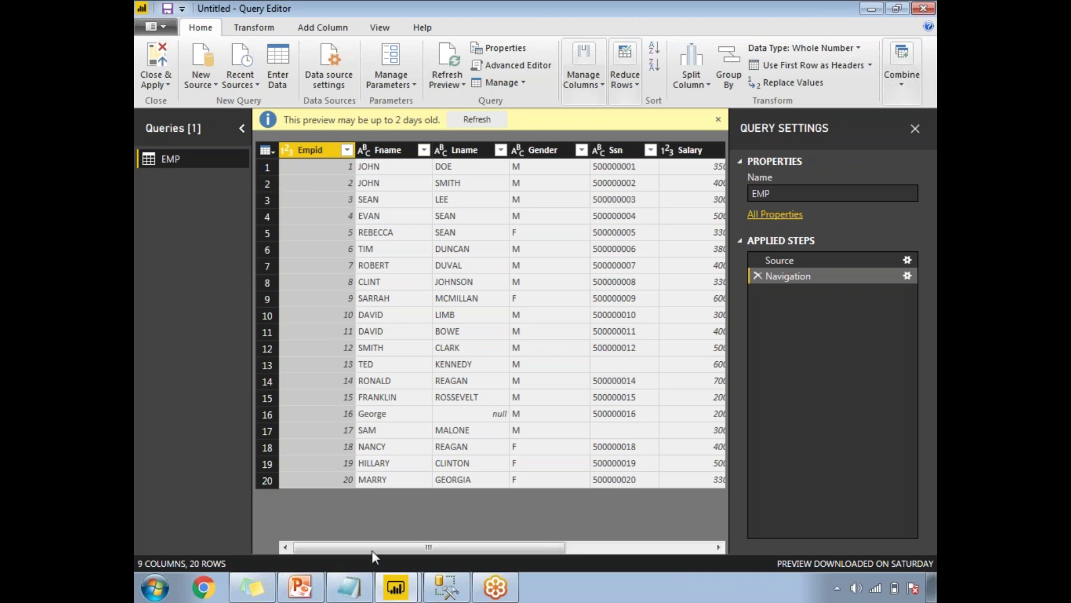
pyautogui.moveTo(373, 548); pyautogui.dragTo(541, 566)
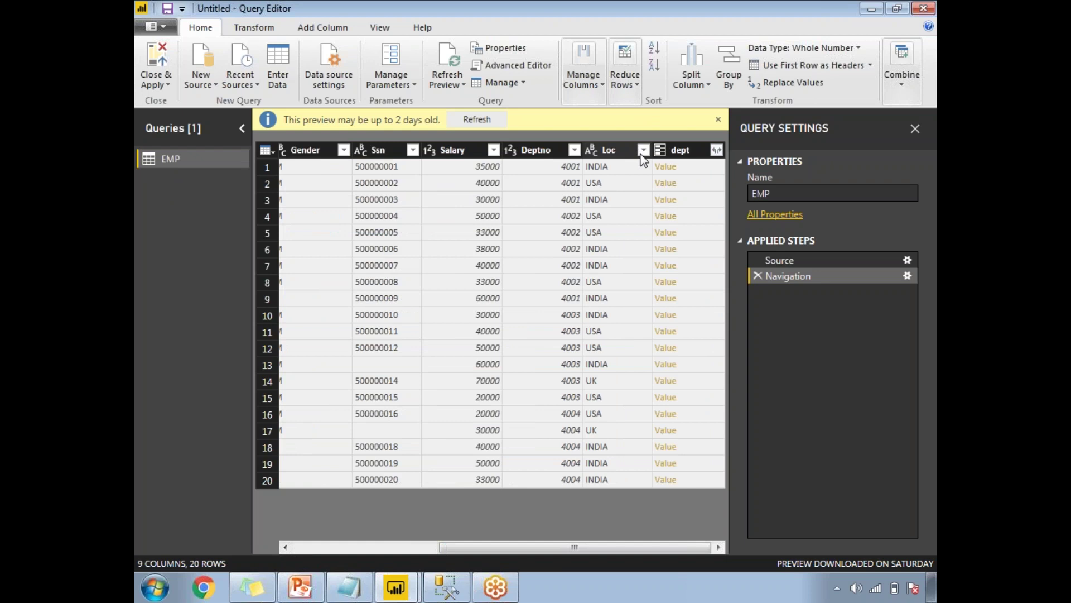
pyautogui.click(617, 156)
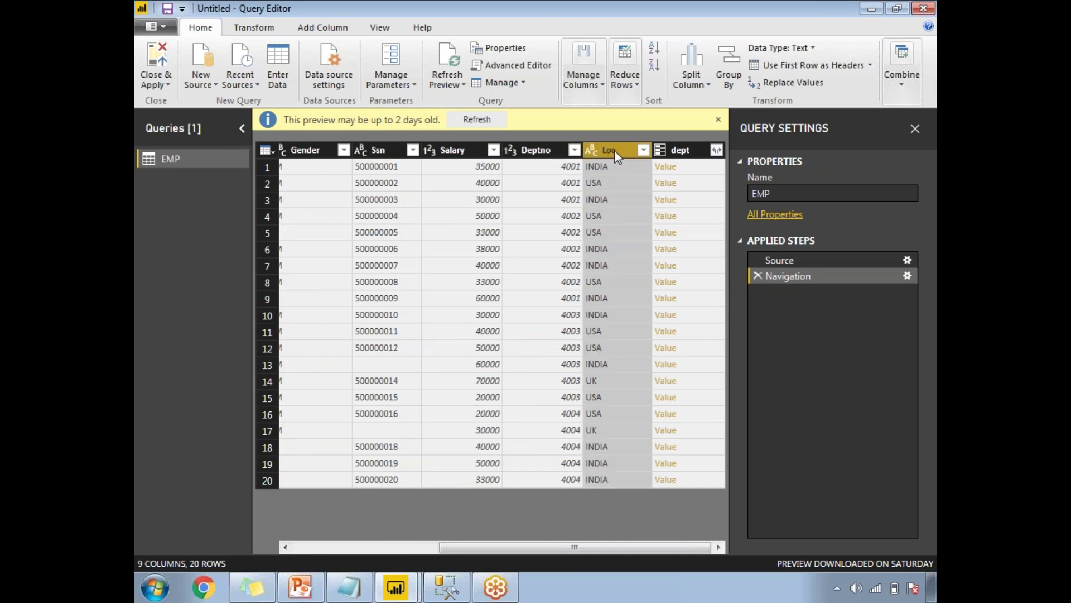
pyautogui.rightClick(615, 150)
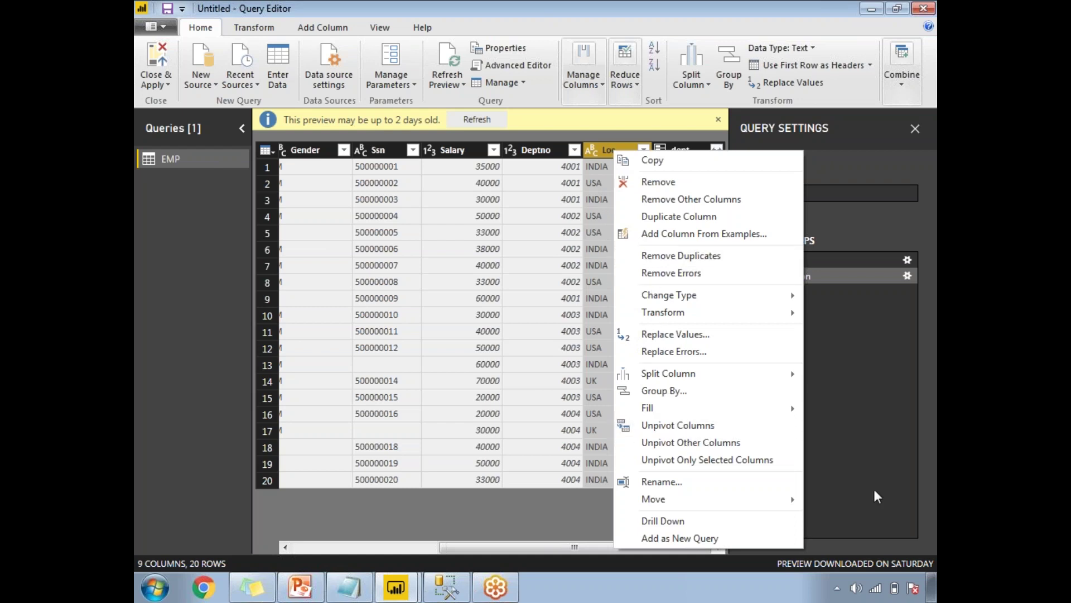
pyautogui.click(923, 457)
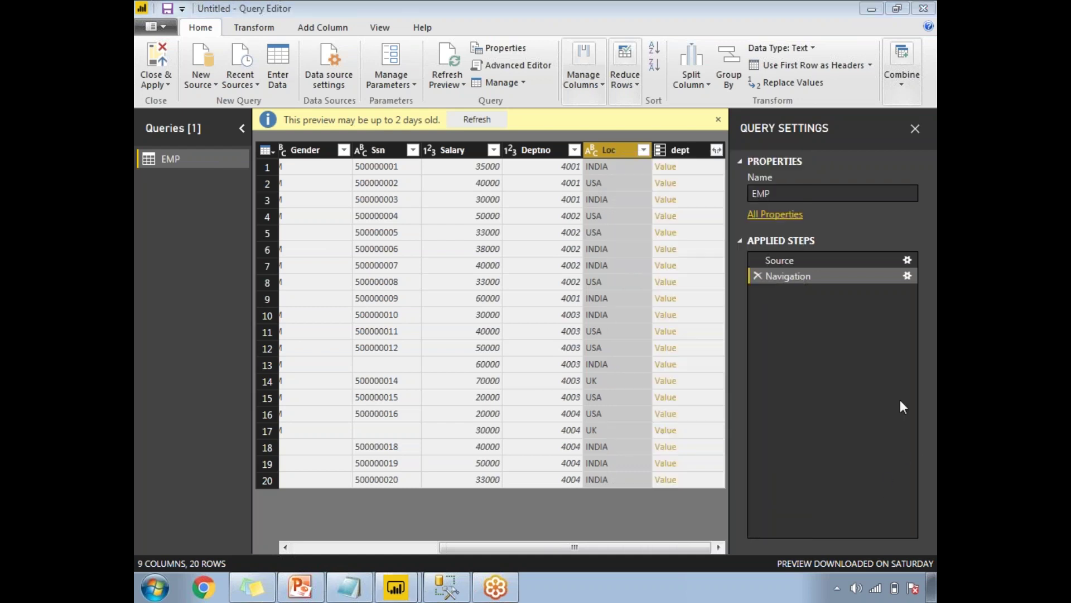
pyautogui.rightClick(603, 150)
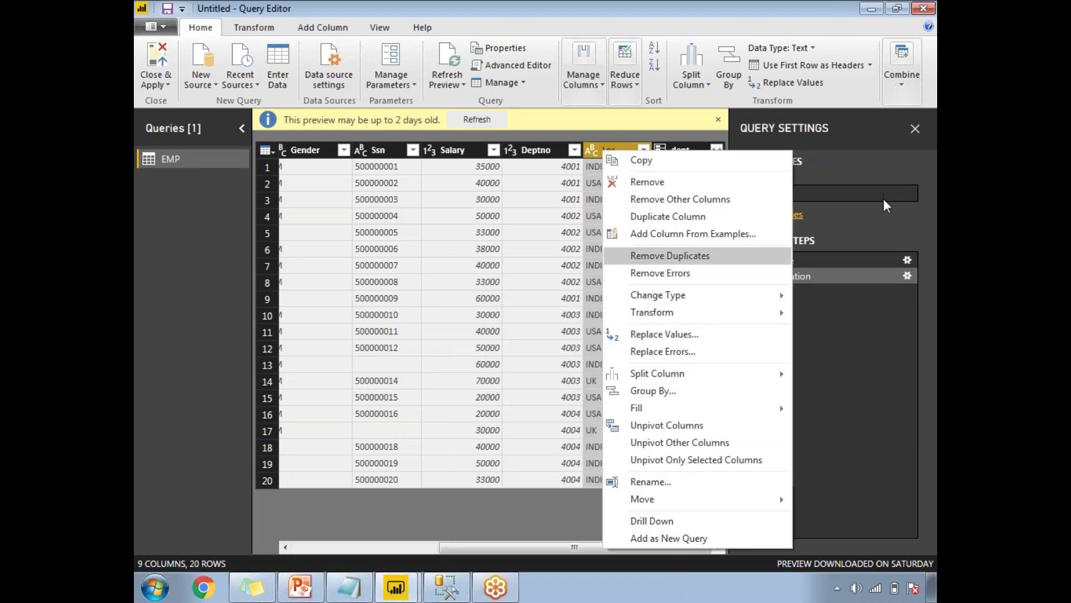
pyautogui.click(883, 199)
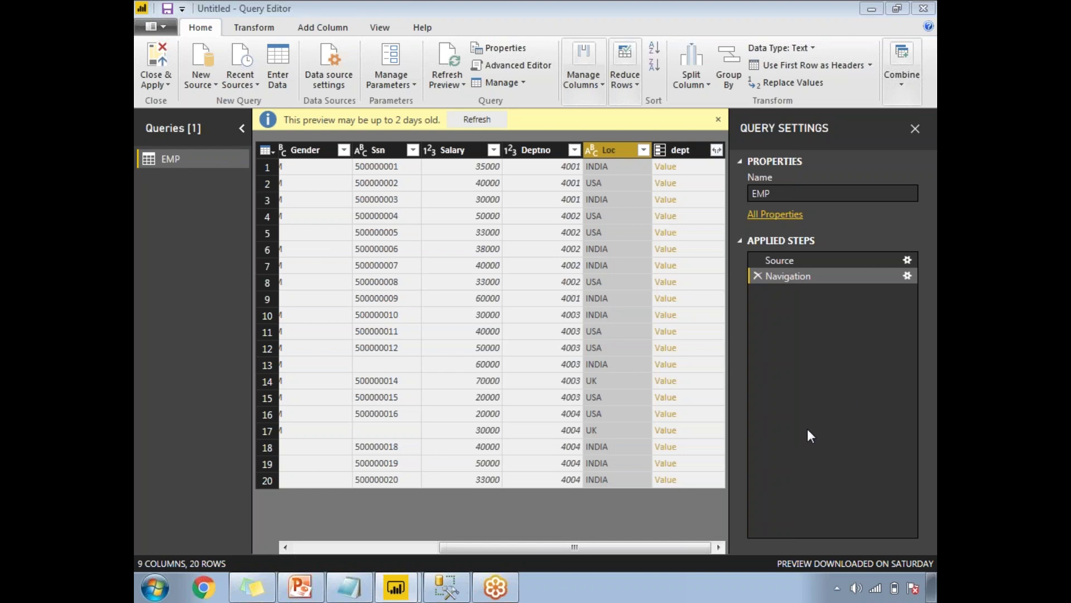
pyautogui.rightClick(610, 146)
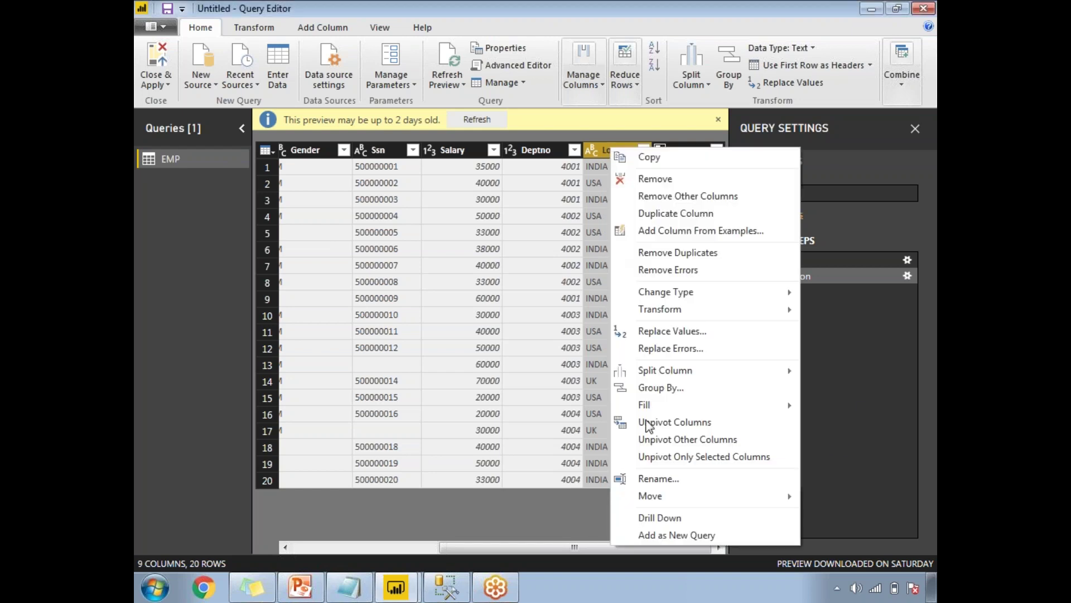
pyautogui.click(661, 534)
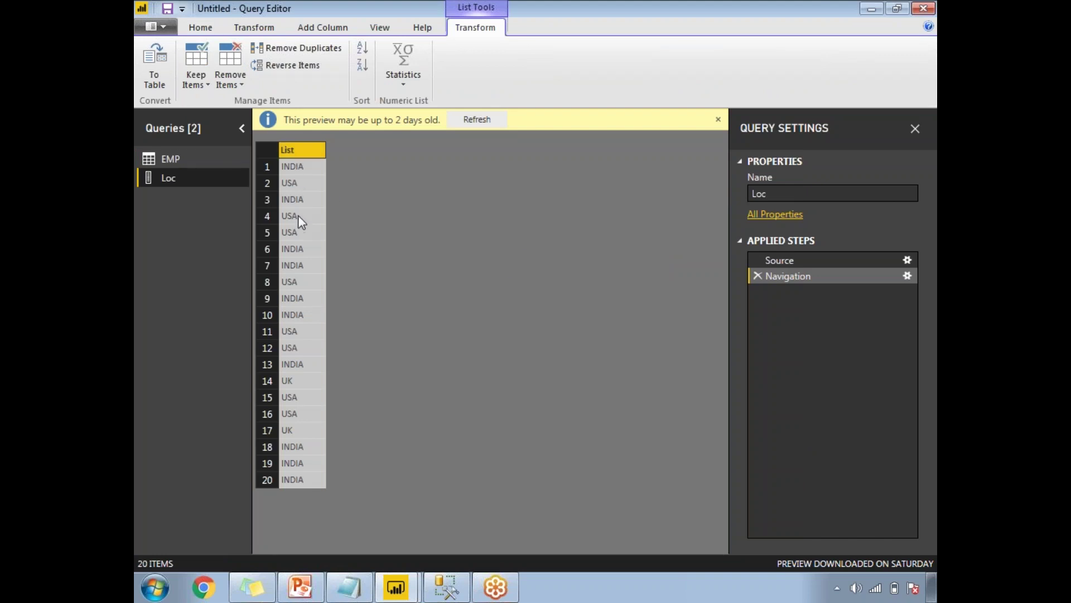
# Remove the duplicate values from the Loc list query
pyautogui.click(306, 153)
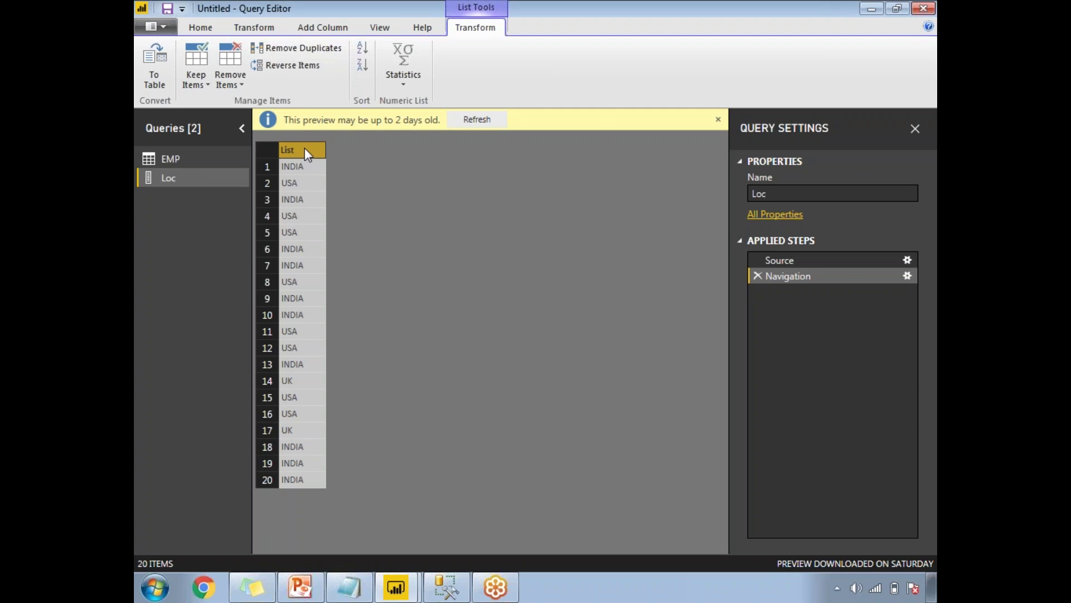
pyautogui.rightClick(303, 147)
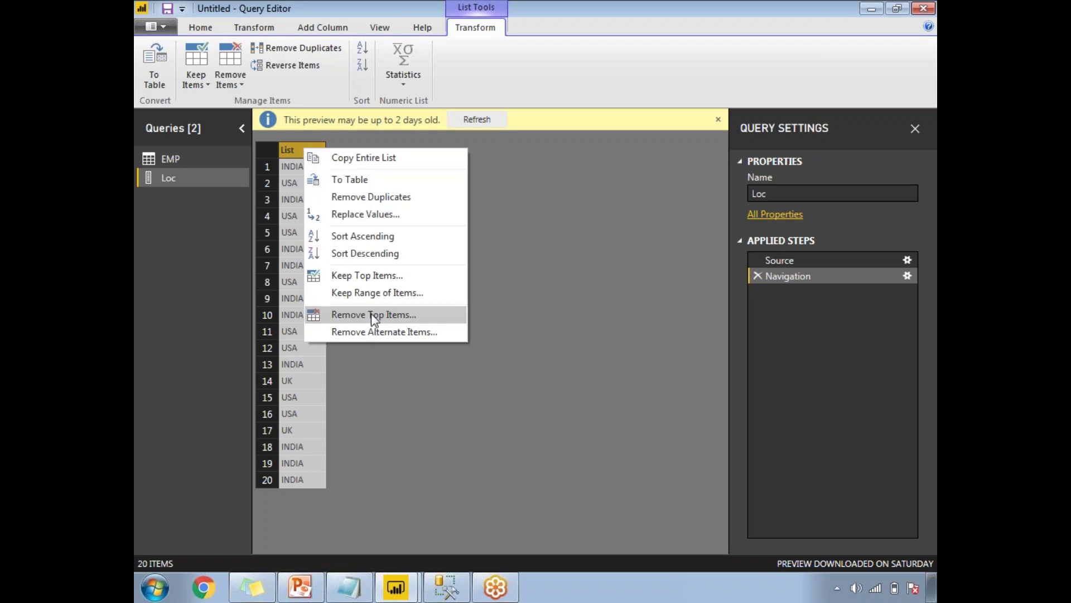
pyautogui.click(363, 199)
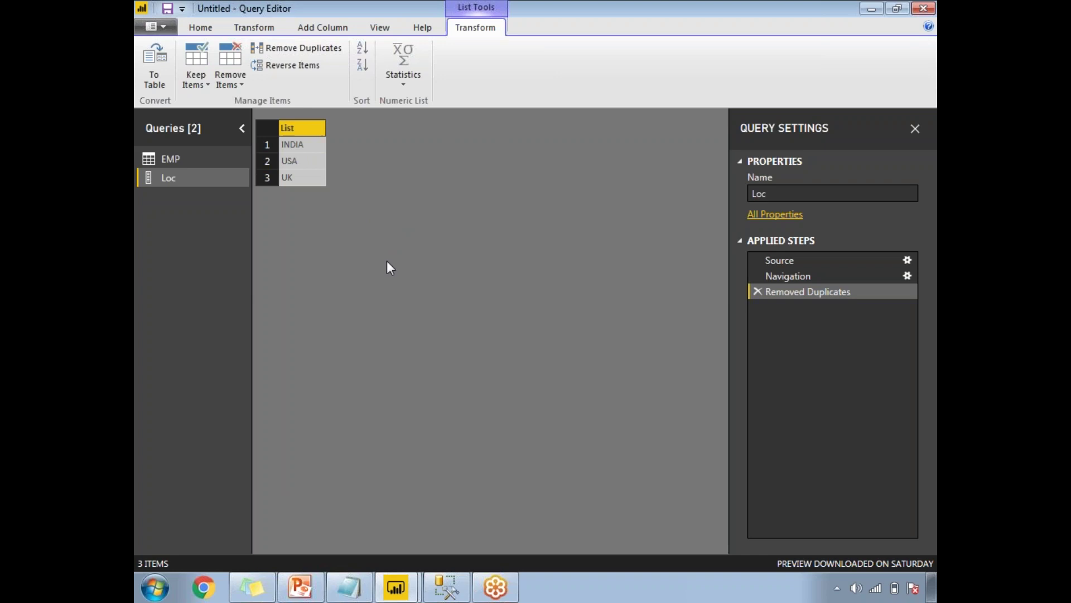
pyautogui.rightClick(302, 130)
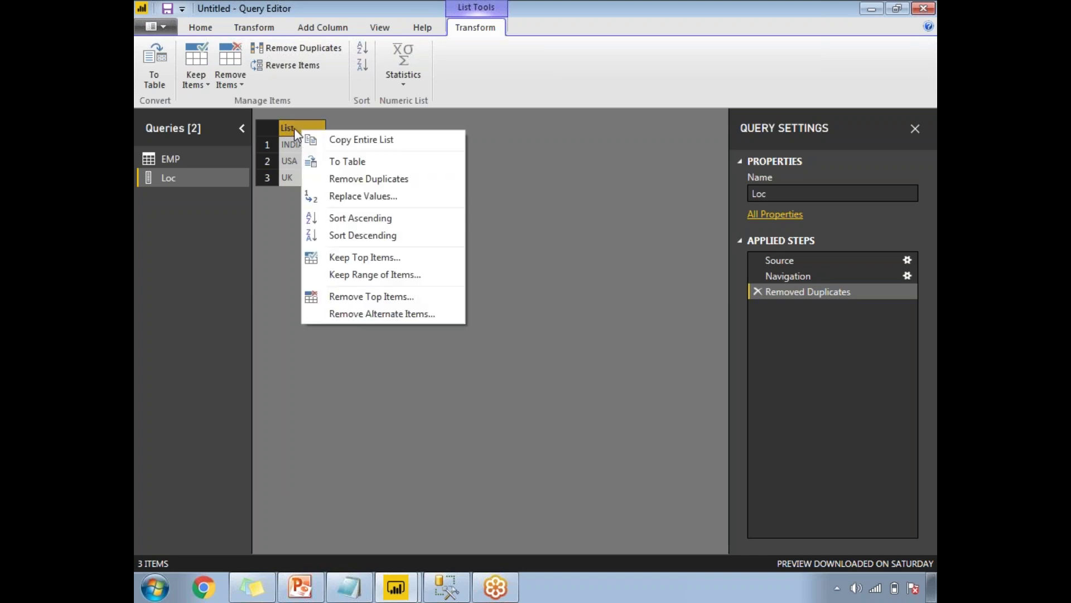
pyautogui.press('Escape')
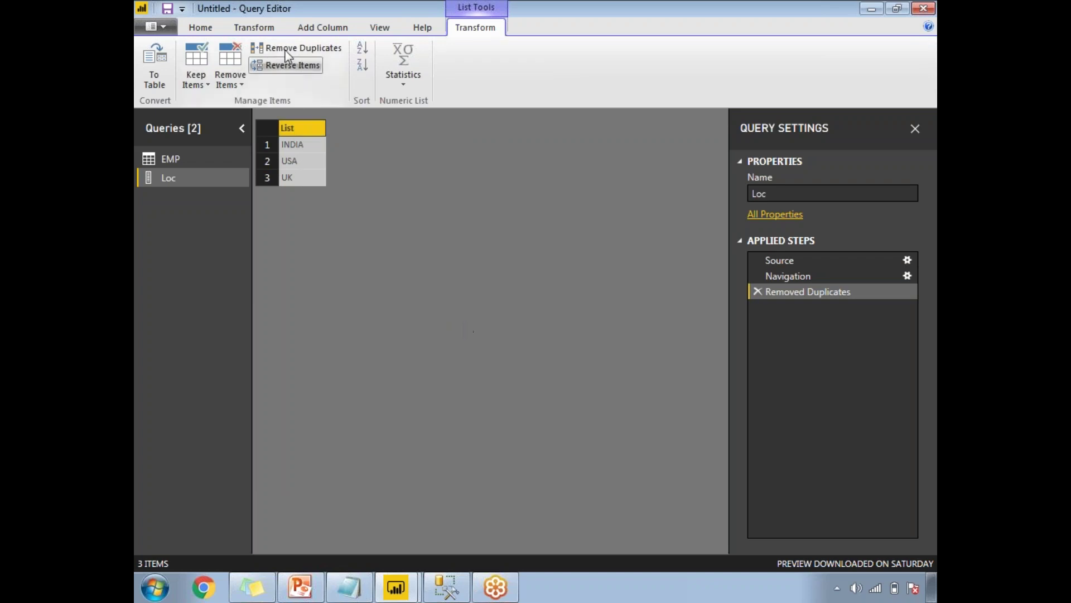
pyautogui.click(310, 29)
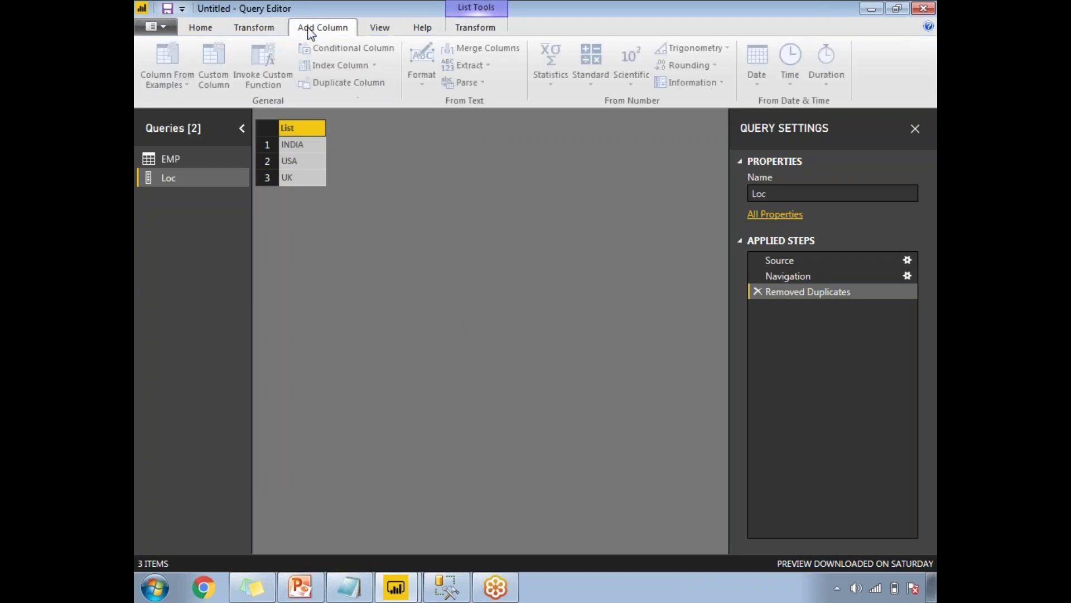
# Create a new query parameter named "Select Loc" with the description "Please select location"
pyautogui.click(202, 27)
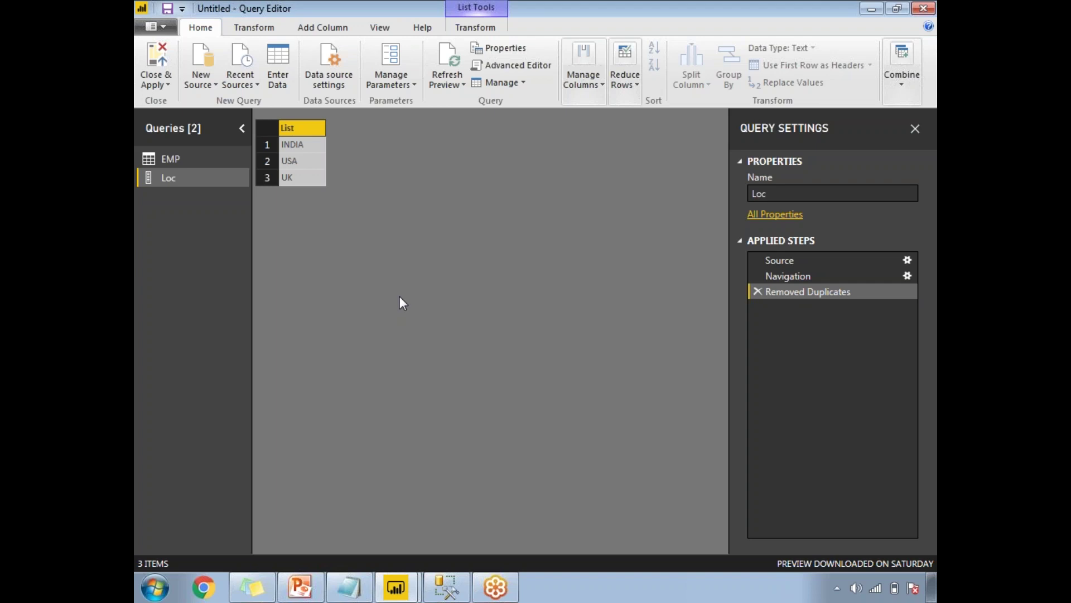
pyautogui.click(396, 93)
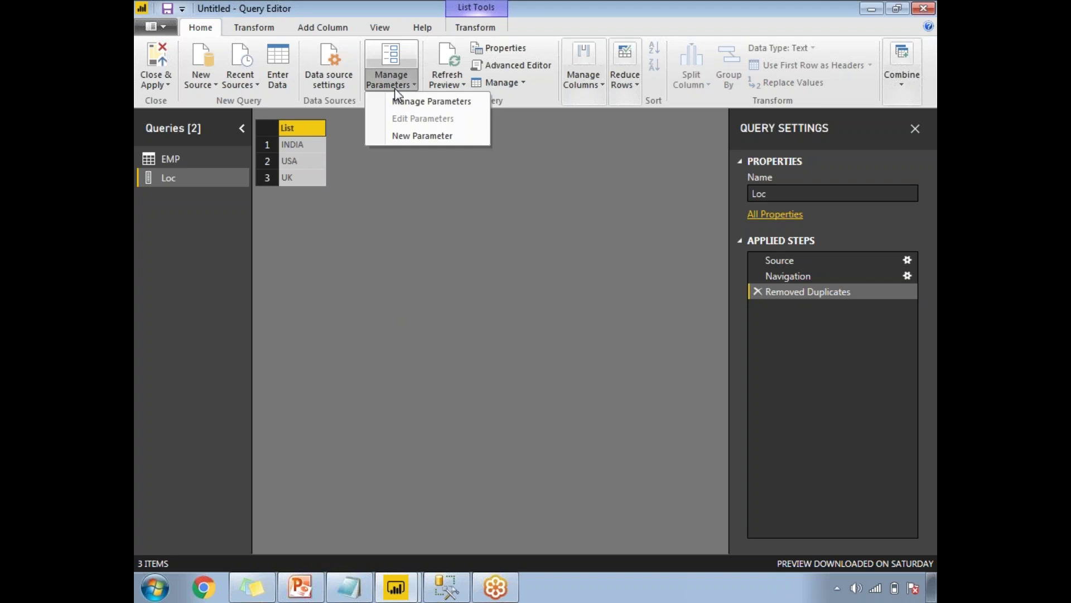
pyautogui.click(406, 102)
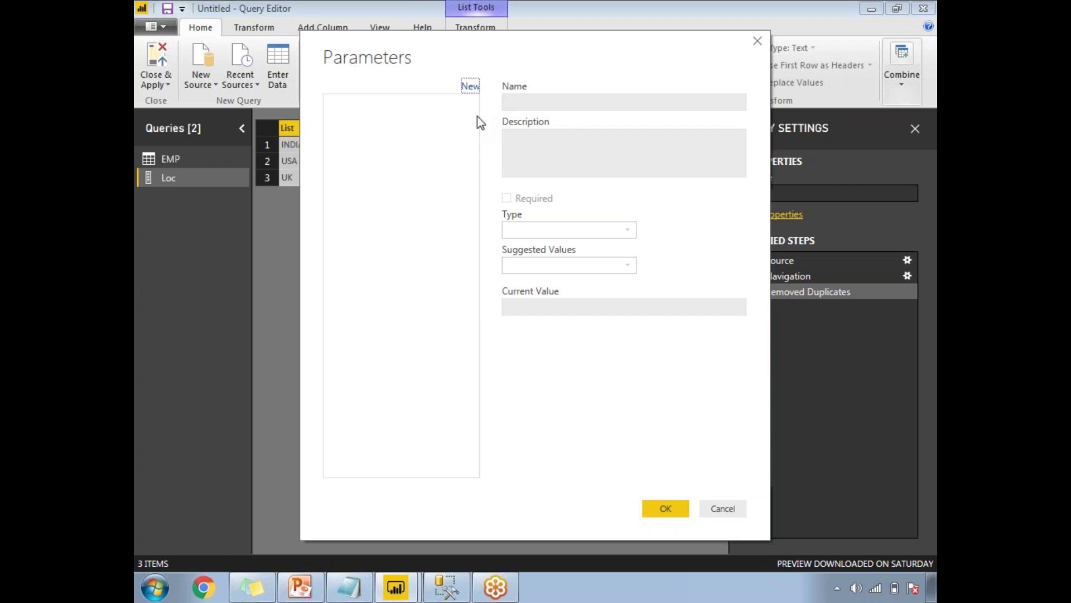
pyautogui.click(470, 87)
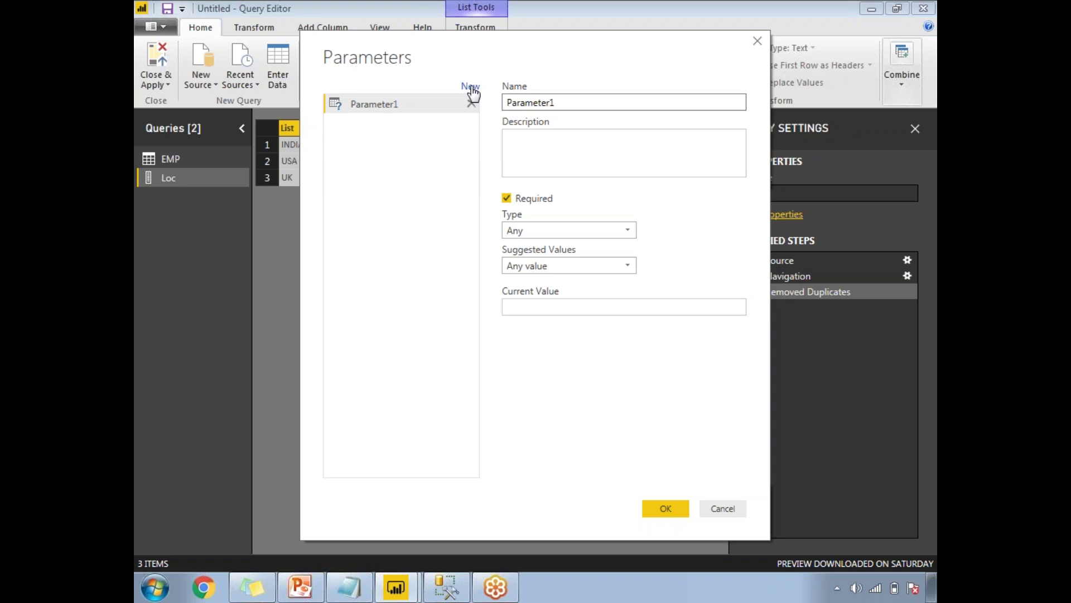
pyautogui.moveTo(566, 102); pyautogui.dragTo(506, 102)
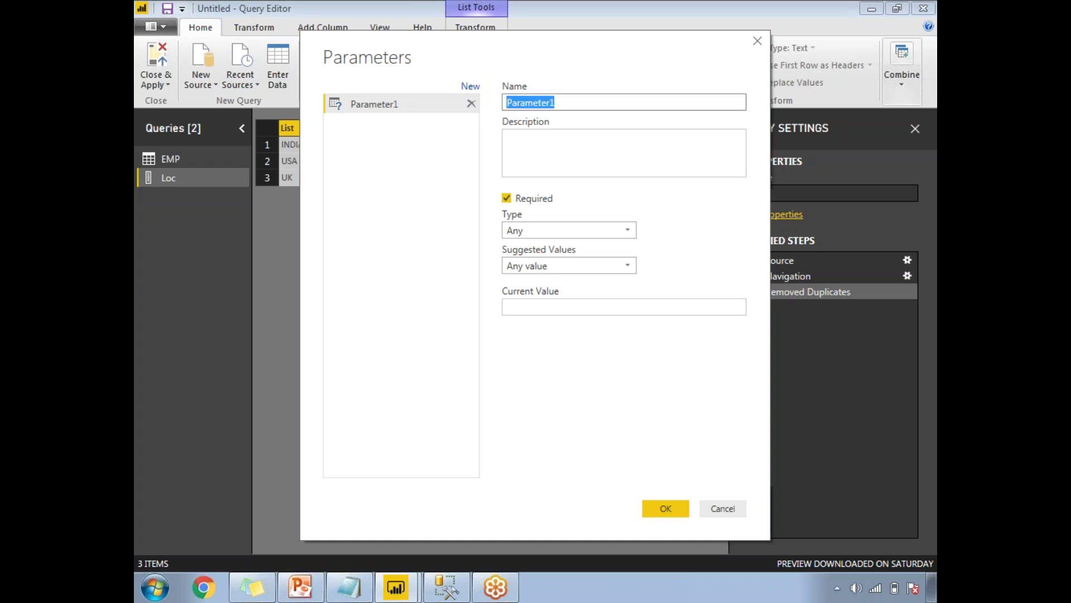
pyautogui.write('Se')
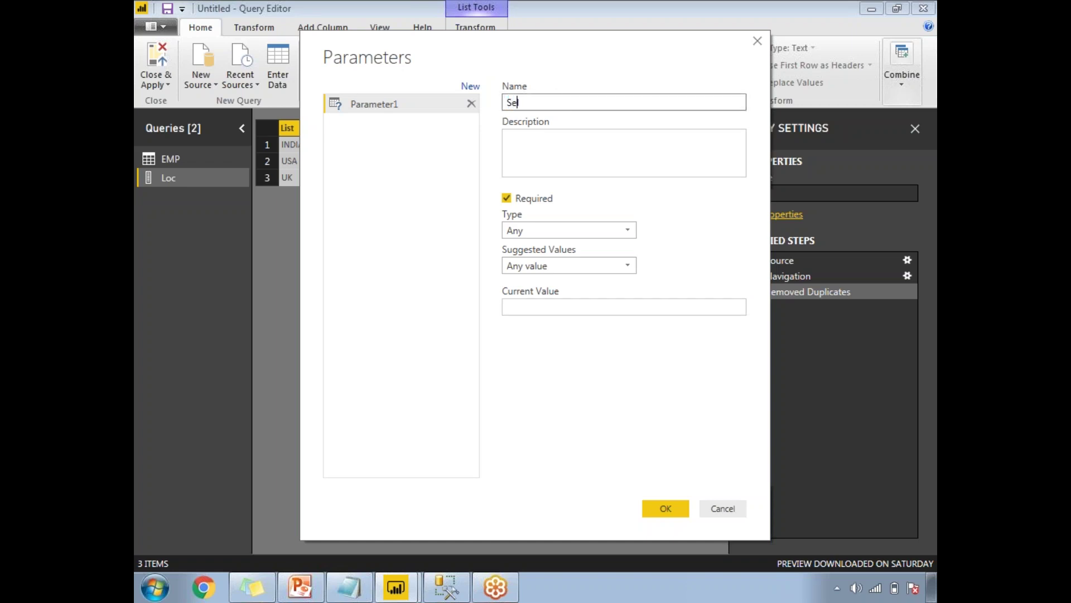
pyautogui.write('lect Loc')
pyautogui.click(536, 160)
pyautogui.write('Please select location')
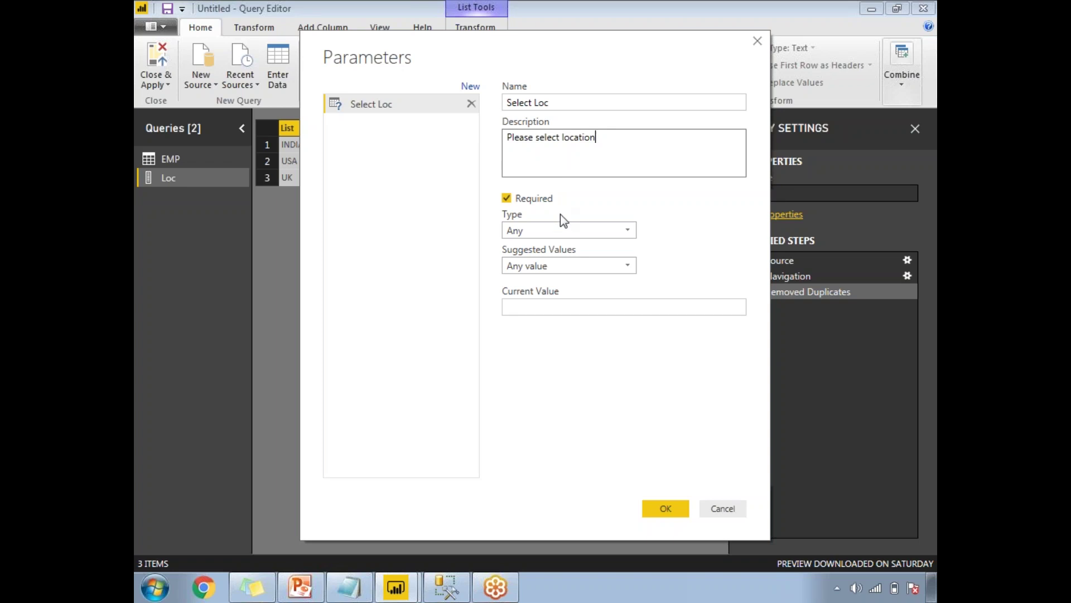
# Base the Select Loc parameter's suggested values on the Loc query and set its current value to UK
pyautogui.click(578, 235)
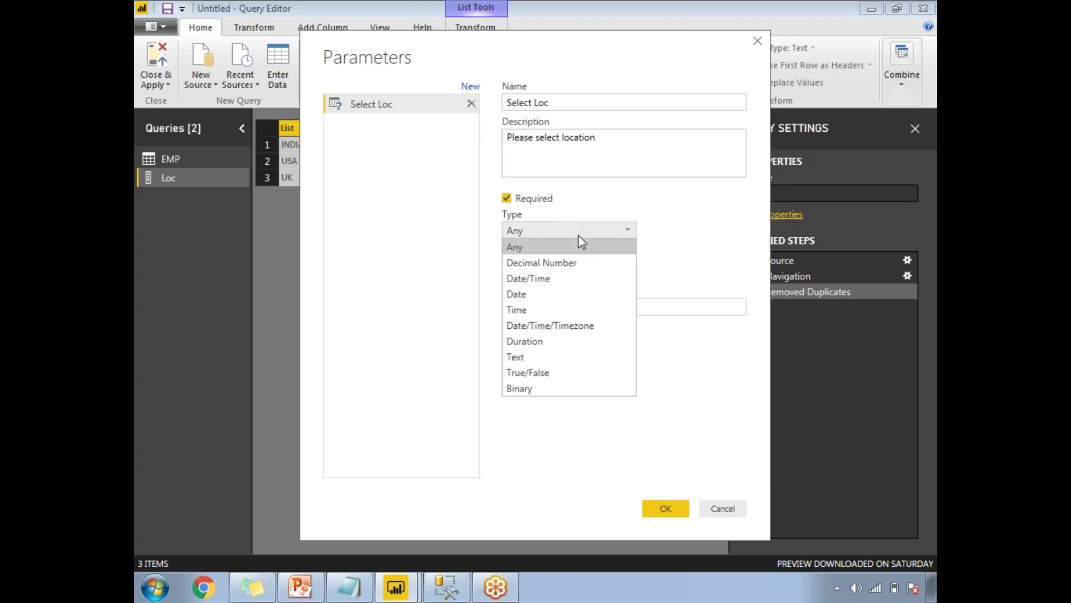
pyautogui.click(578, 235)
pyautogui.click(599, 265)
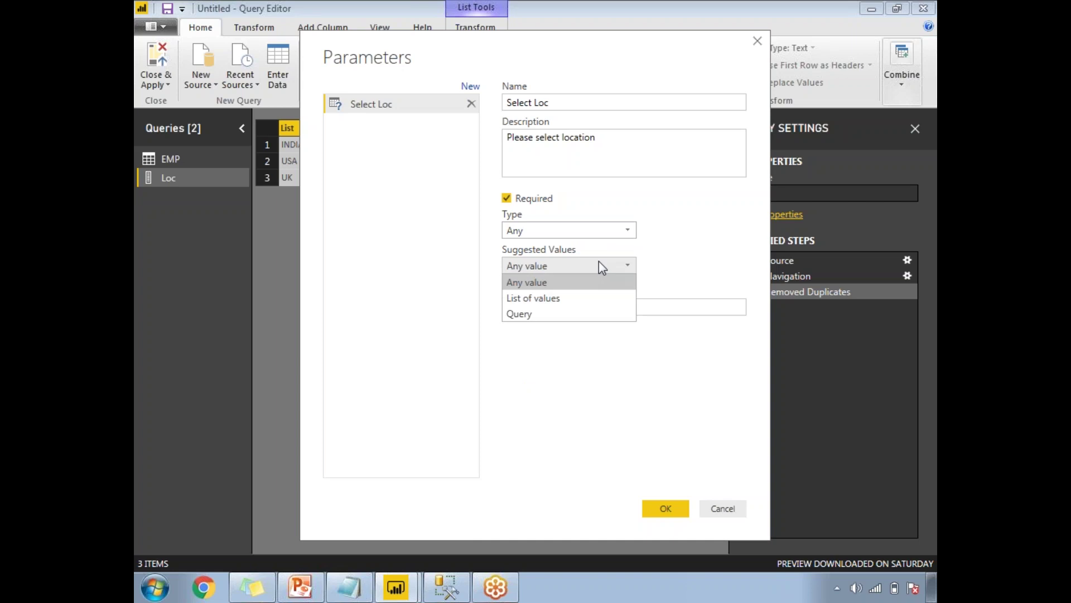
pyautogui.click(552, 314)
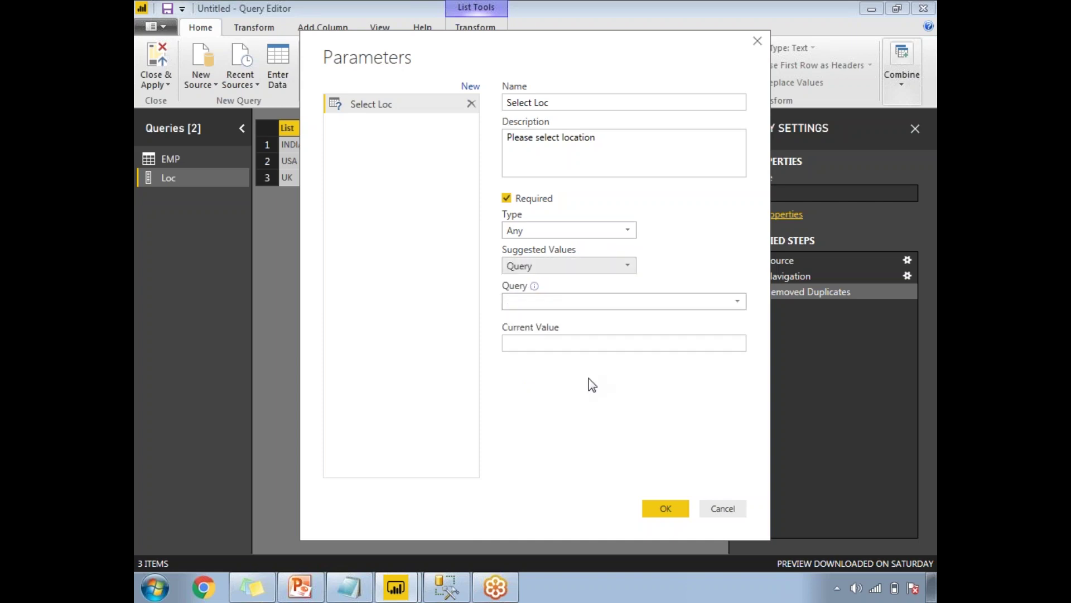
pyautogui.click(581, 304)
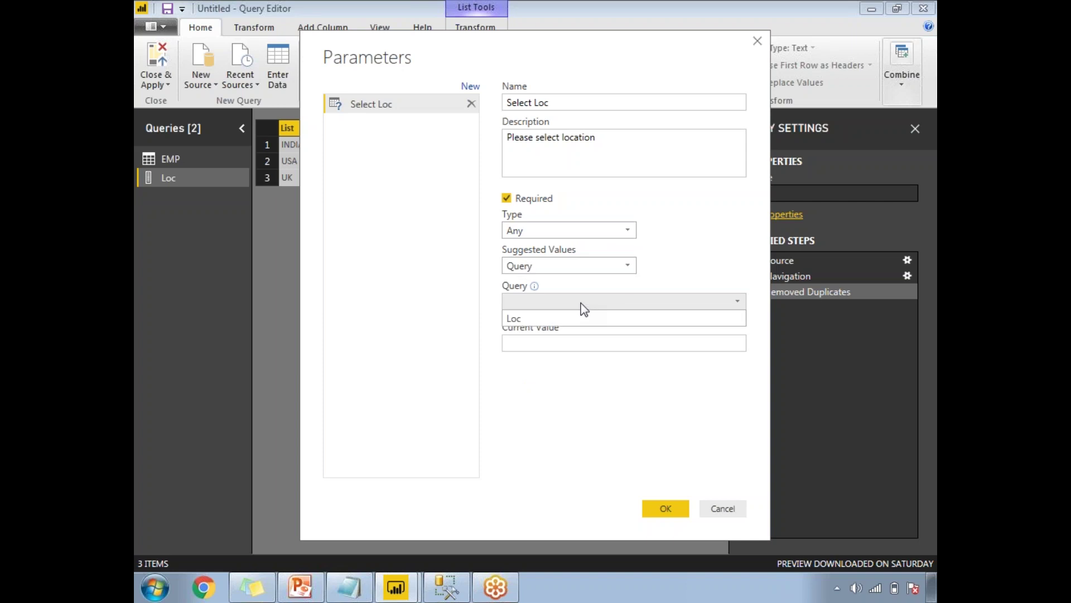
pyautogui.click(579, 316)
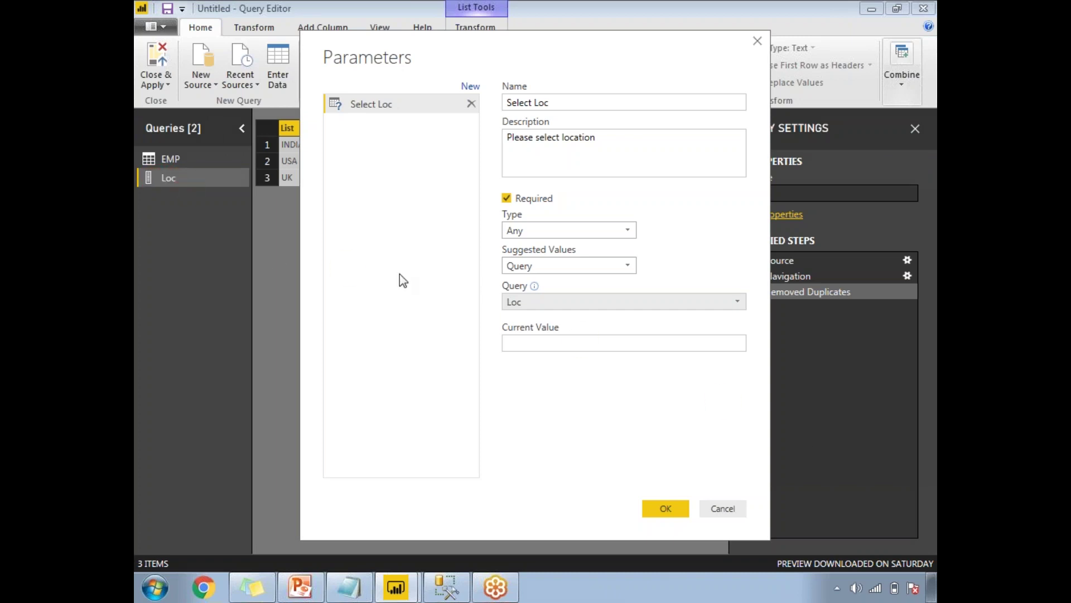
pyautogui.click(522, 342)
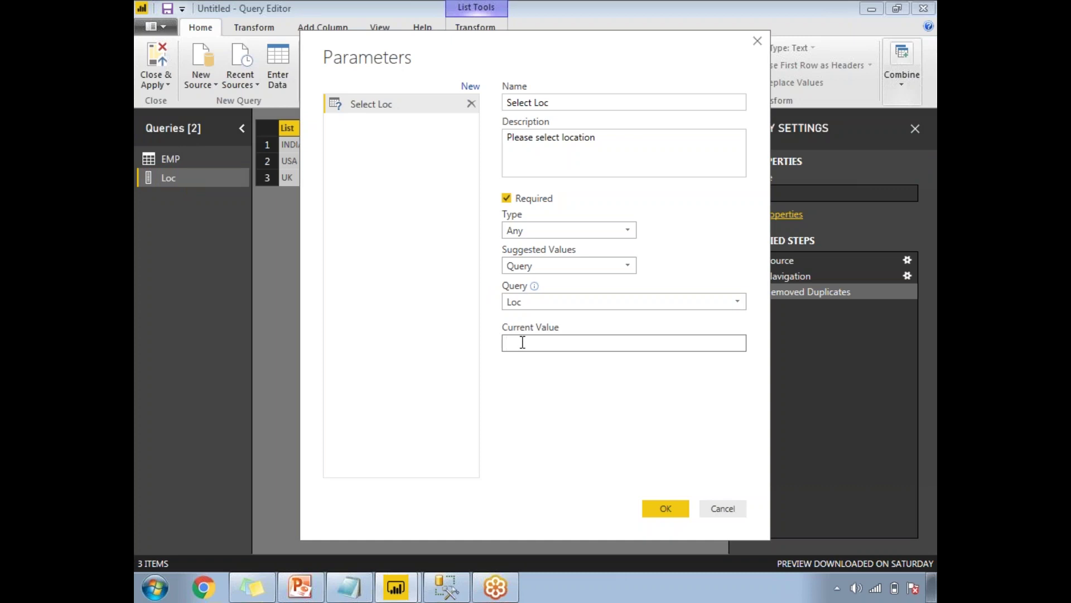
pyautogui.write('UK')
pyautogui.moveTo(549, 102); pyautogui.dragTo(510, 105)
pyautogui.moveTo(596, 137); pyautogui.dragTo(491, 139)
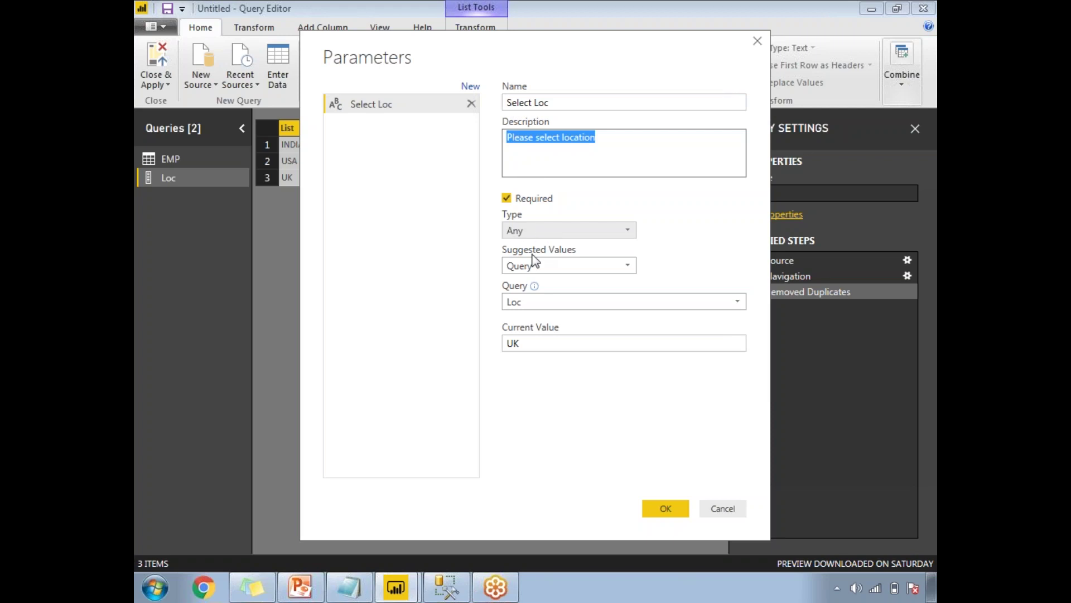
# Keep Query as the suggested values source of the Select Loc parameter and create the parameter with UK as current value
pyautogui.click(555, 266)
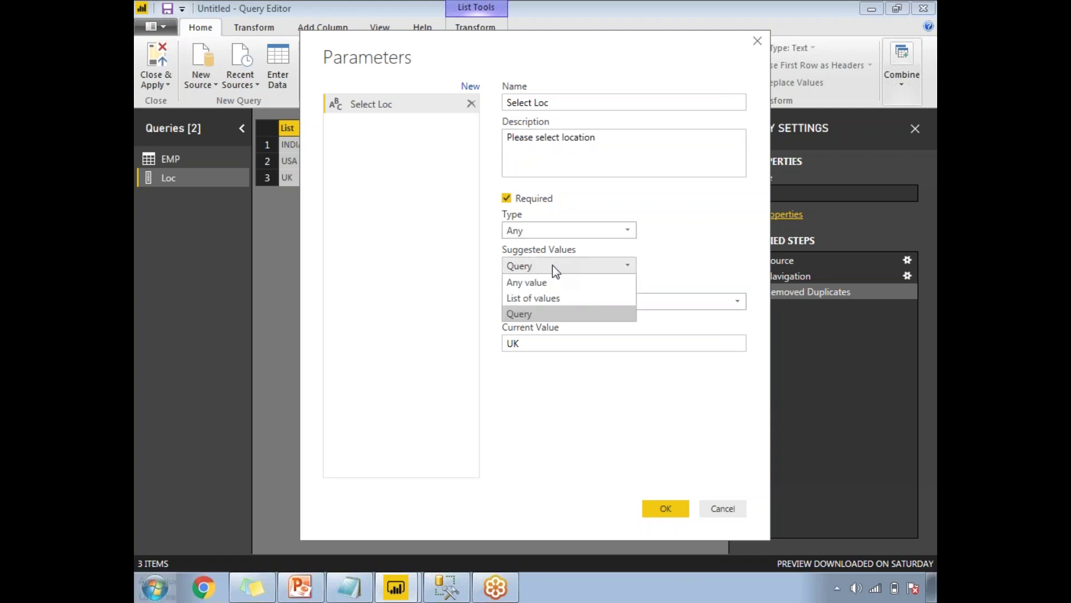
pyautogui.click(537, 315)
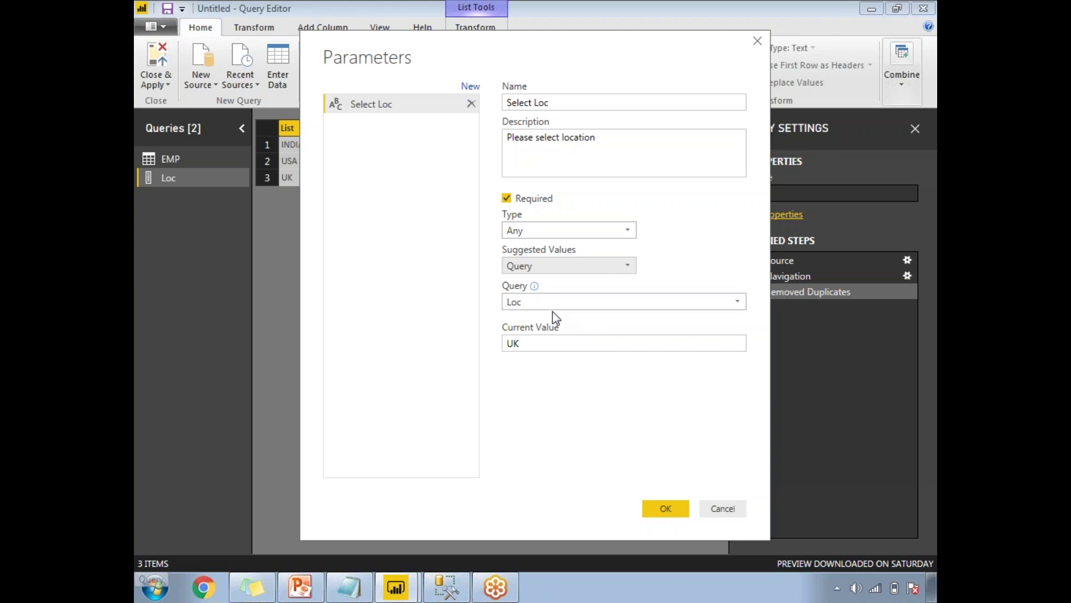
pyautogui.click(530, 341)
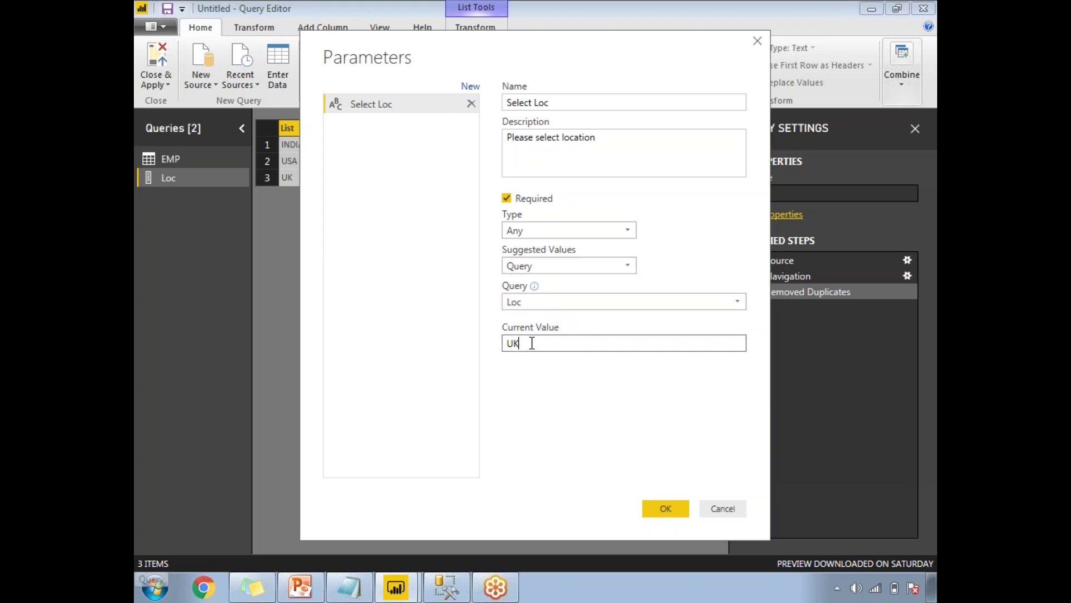
pyautogui.click(663, 509)
pyautogui.click(664, 508)
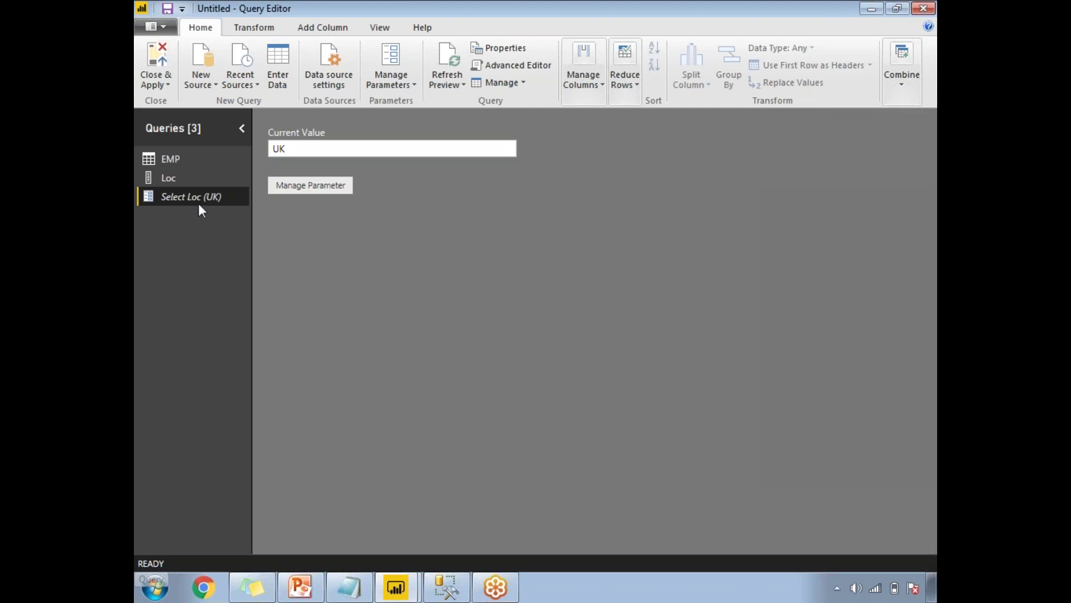
pyautogui.moveTo(216, 200)
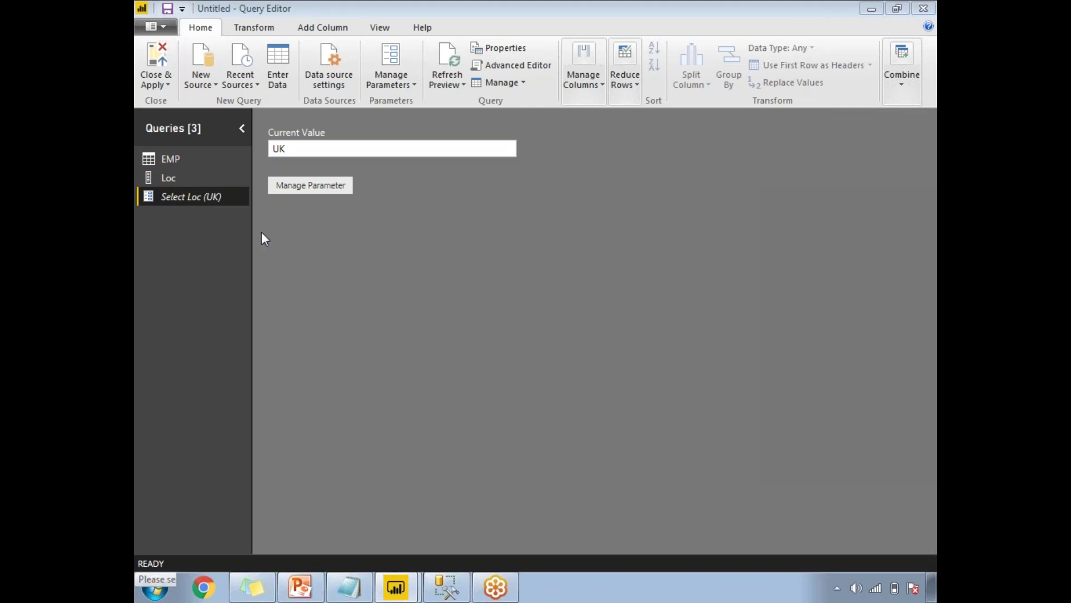
# Start an Equals text filter on the Loc column of the EMP query
pyautogui.click(166, 159)
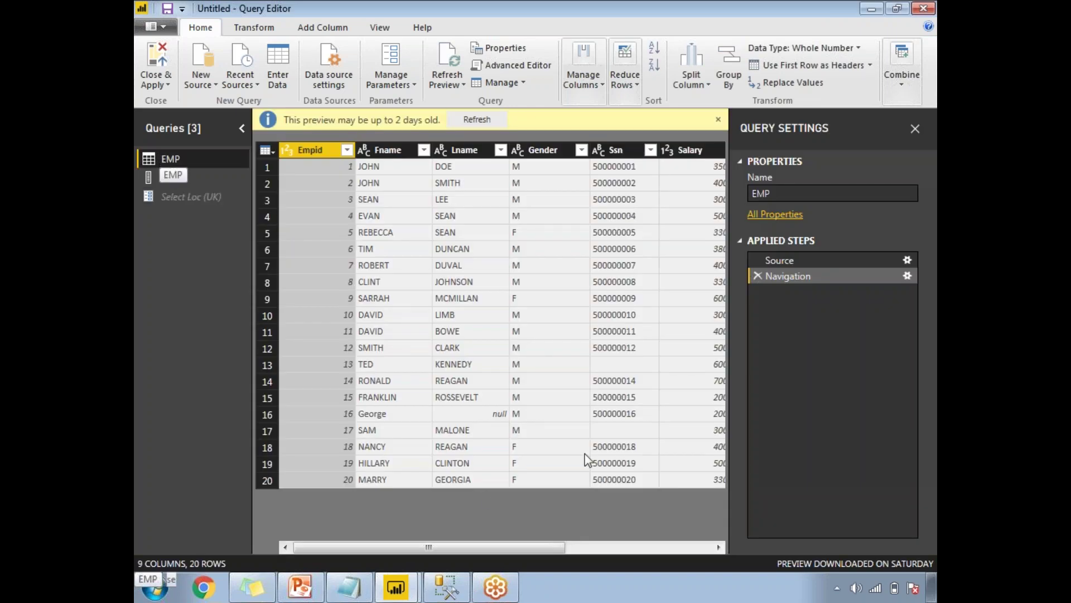
pyautogui.moveTo(454, 550); pyautogui.dragTo(632, 551)
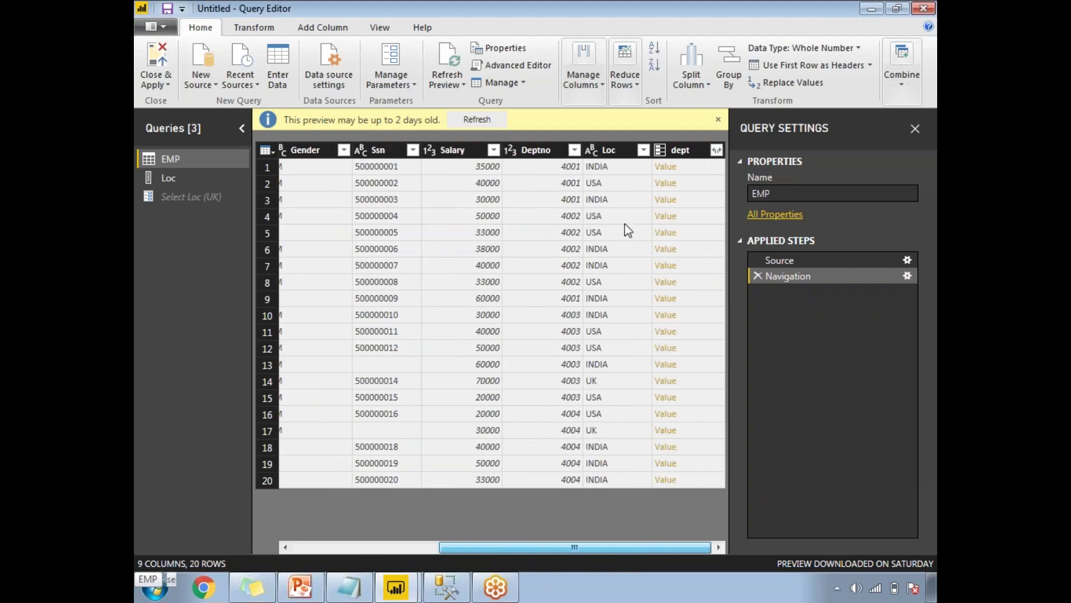
pyautogui.click(643, 150)
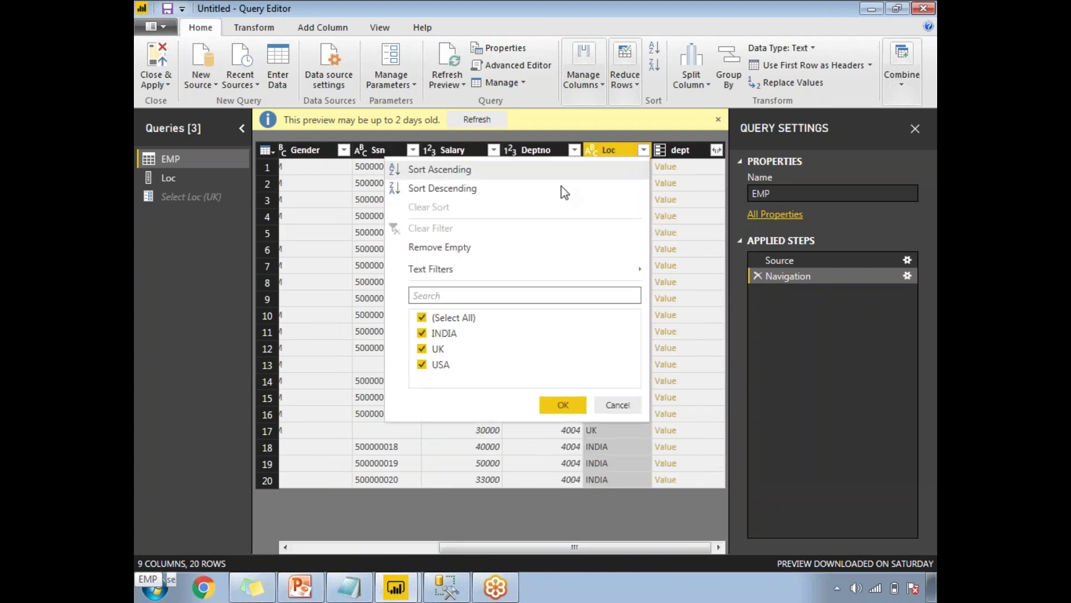
pyautogui.moveTo(451, 272)
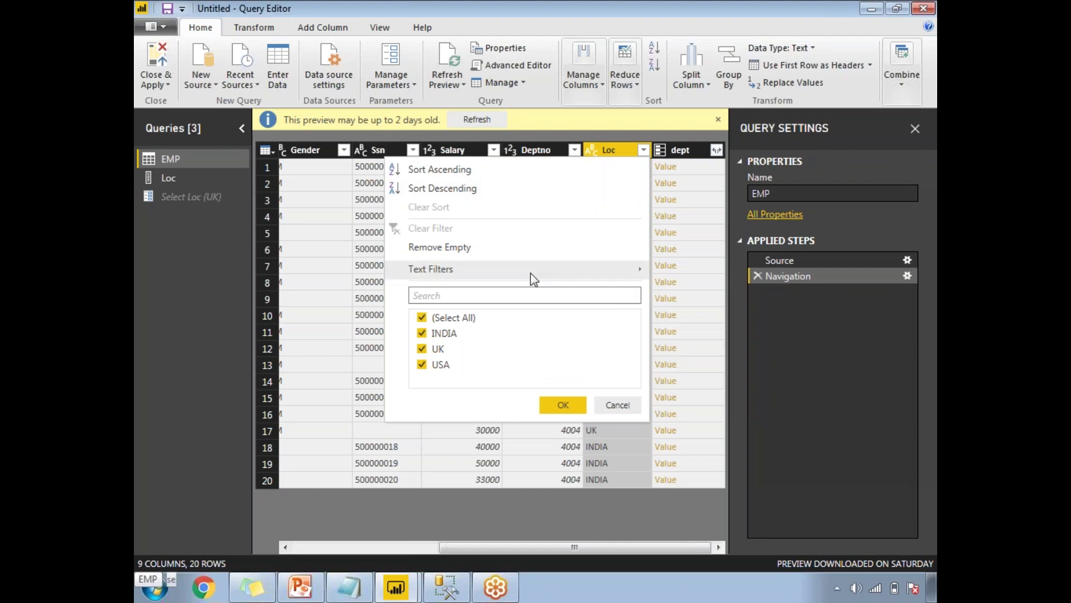
pyautogui.moveTo(625, 271)
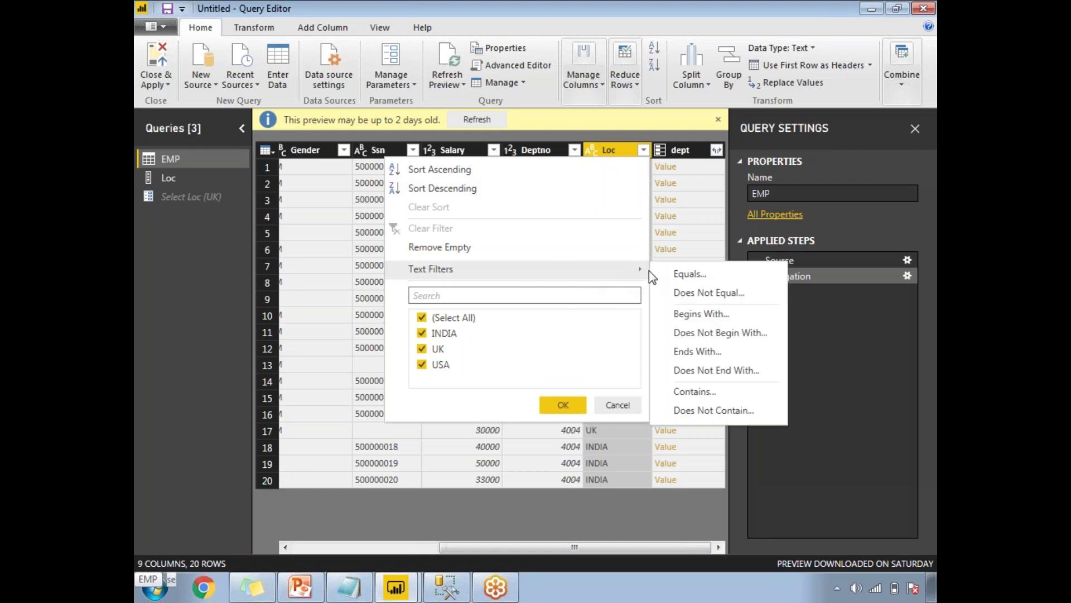
pyautogui.click(690, 272)
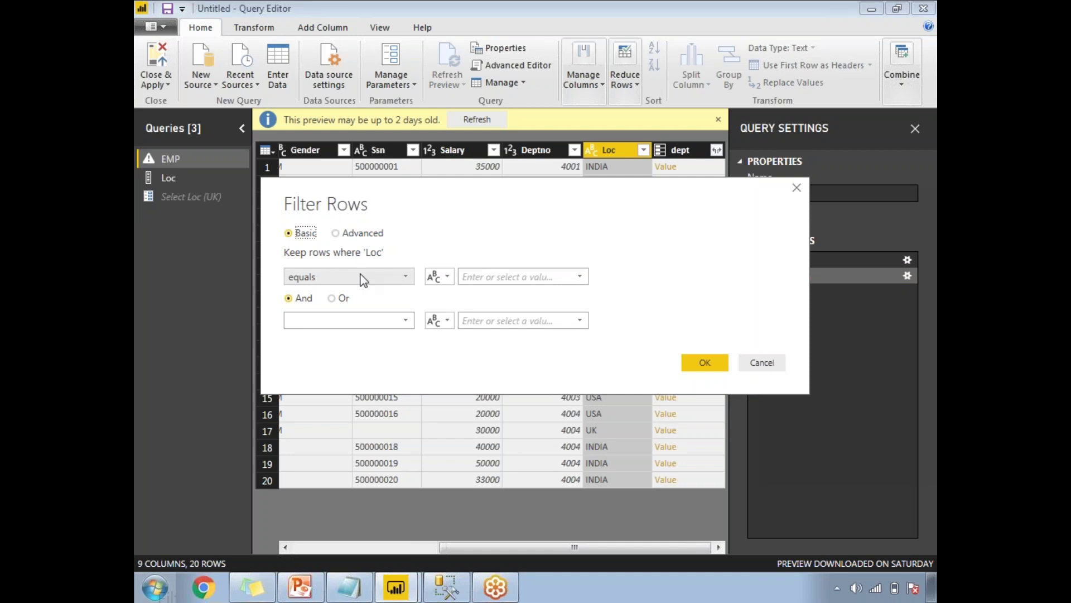
# Filter the EMP rows to those where Loc equals the Select Loc parameter
pyautogui.click(448, 278)
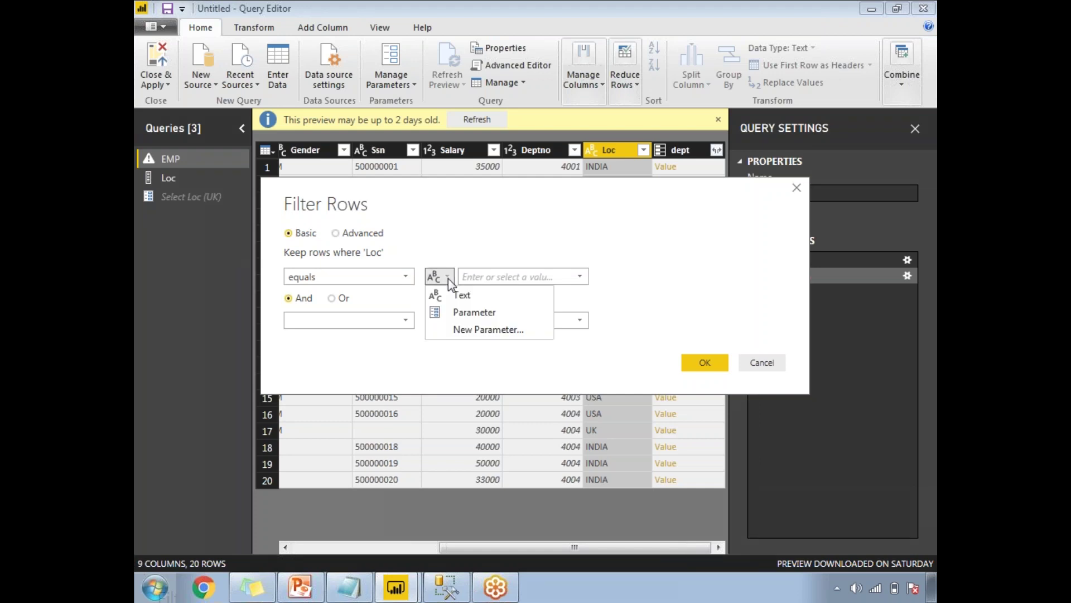
pyautogui.click(481, 313)
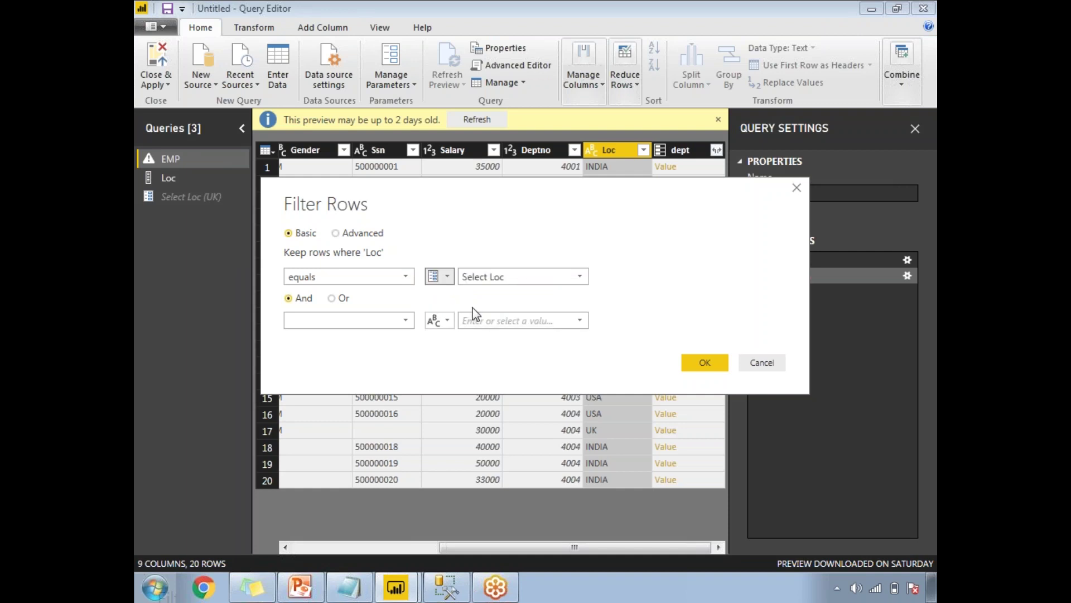
pyautogui.click(500, 277)
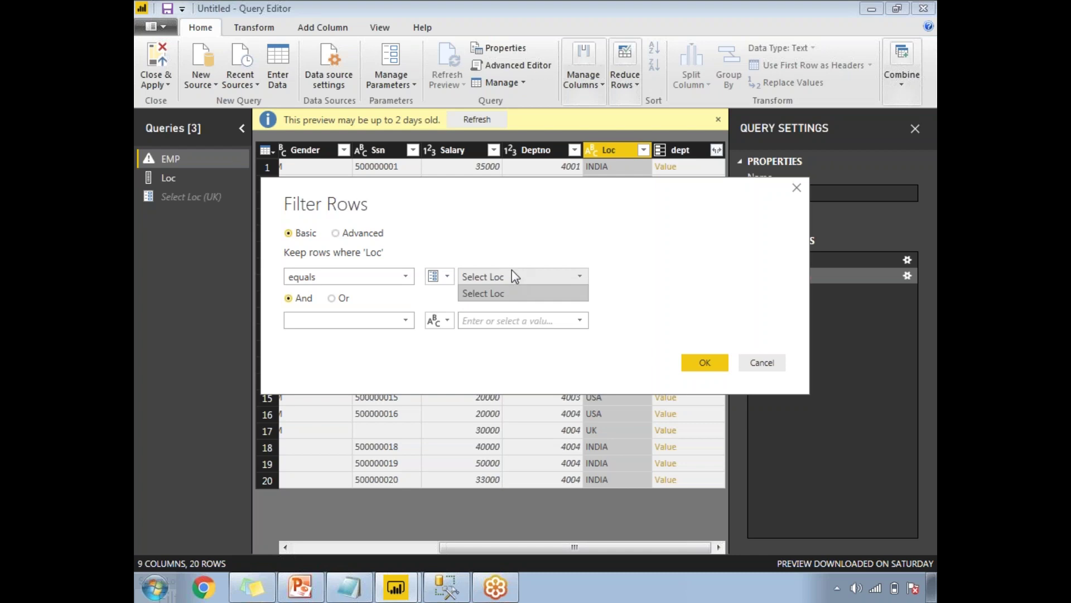
pyautogui.click(513, 279)
pyautogui.click(509, 284)
pyautogui.click(510, 280)
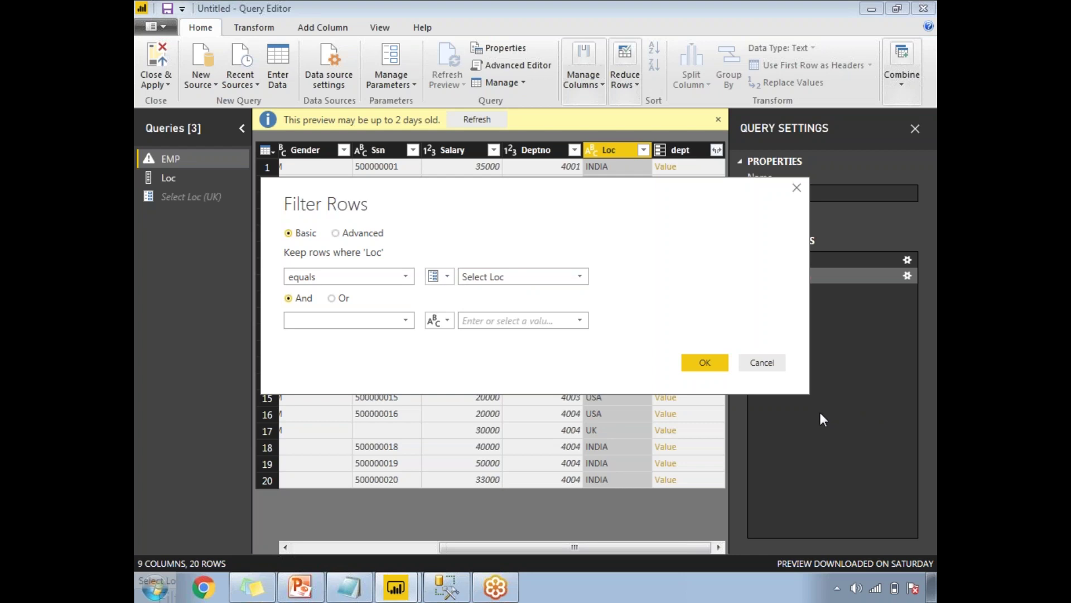
pyautogui.moveTo(228, 199)
pyautogui.mouseDown()
pyautogui.moveTo(138, 204)
pyautogui.moveTo(223, 201)
pyautogui.moveTo(141, 230)
pyautogui.moveTo(138, 241)
pyautogui.moveTo(231, 267)
pyautogui.moveTo(231, 284)
pyautogui.mouseUp()
pyautogui.press('e')
pyautogui.click(702, 364)
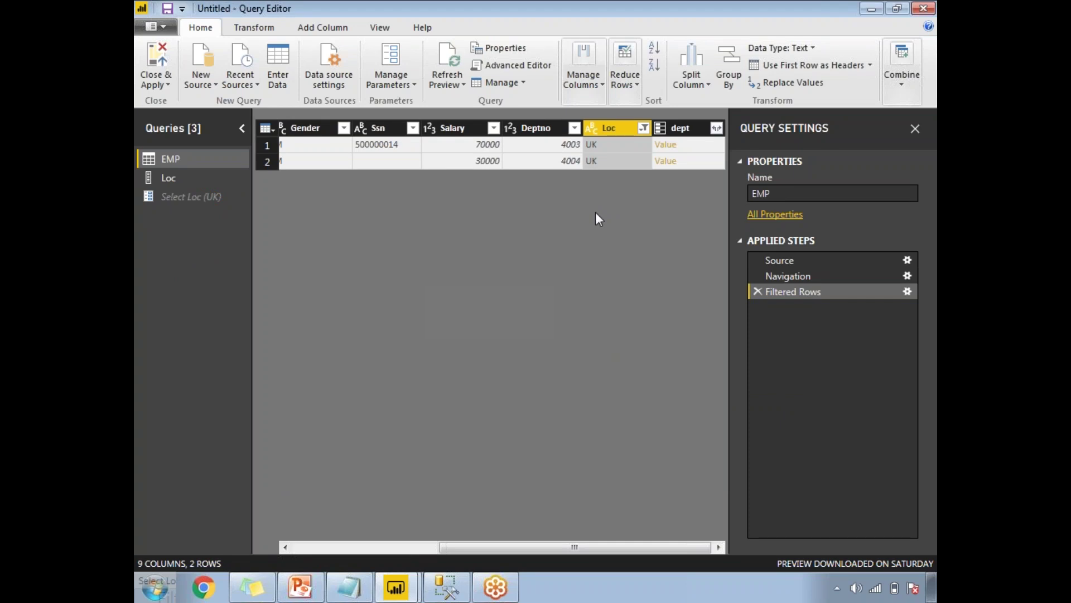
# Set the current value of the Select Loc parameter to USA
pyautogui.click(186, 197)
pyautogui.moveTo(299, 150); pyautogui.dragTo(273, 152)
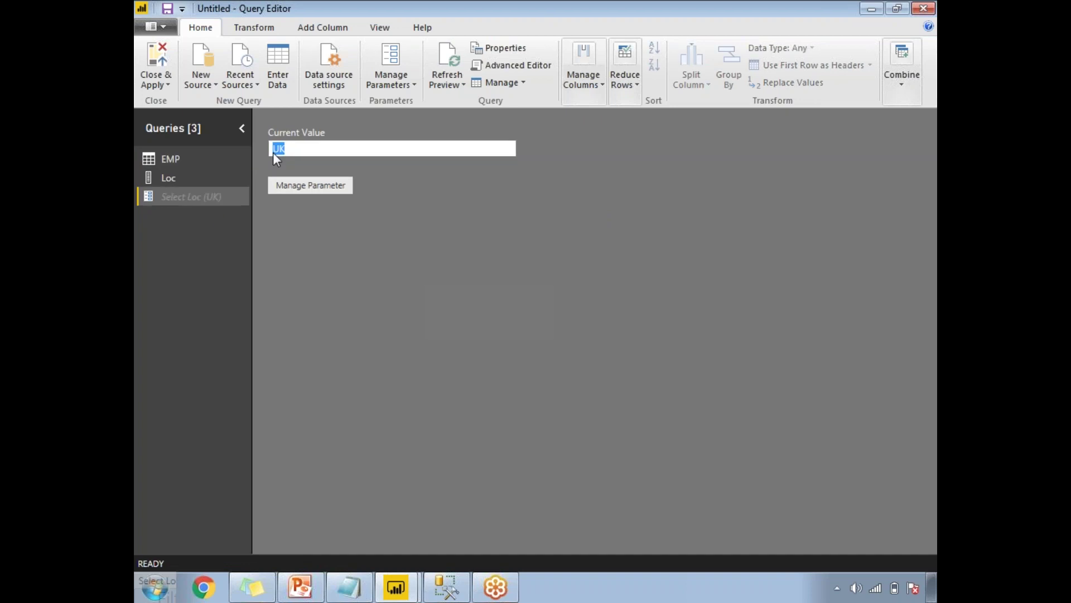
pyautogui.click(300, 183)
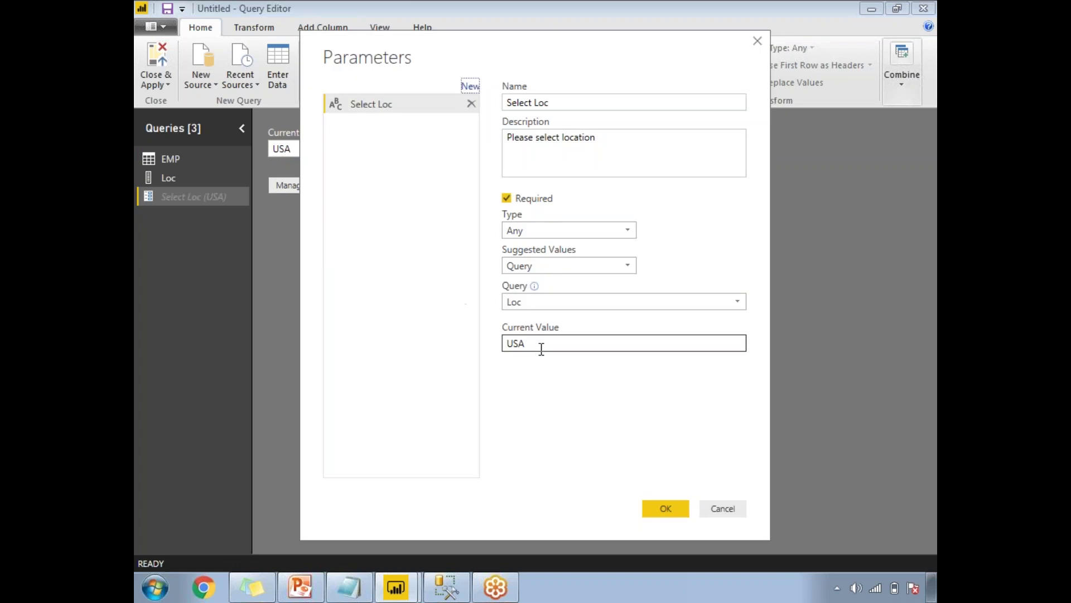
pyautogui.click(669, 507)
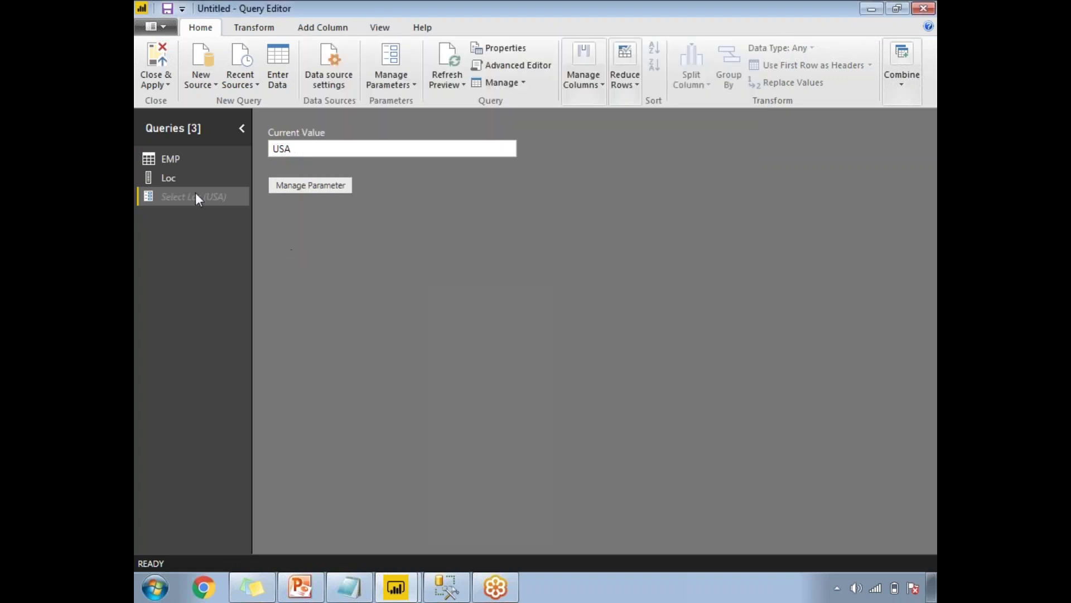
# Check the Loc values of the filtered EMP query, and close the query editor applying the changes
pyautogui.click(166, 158)
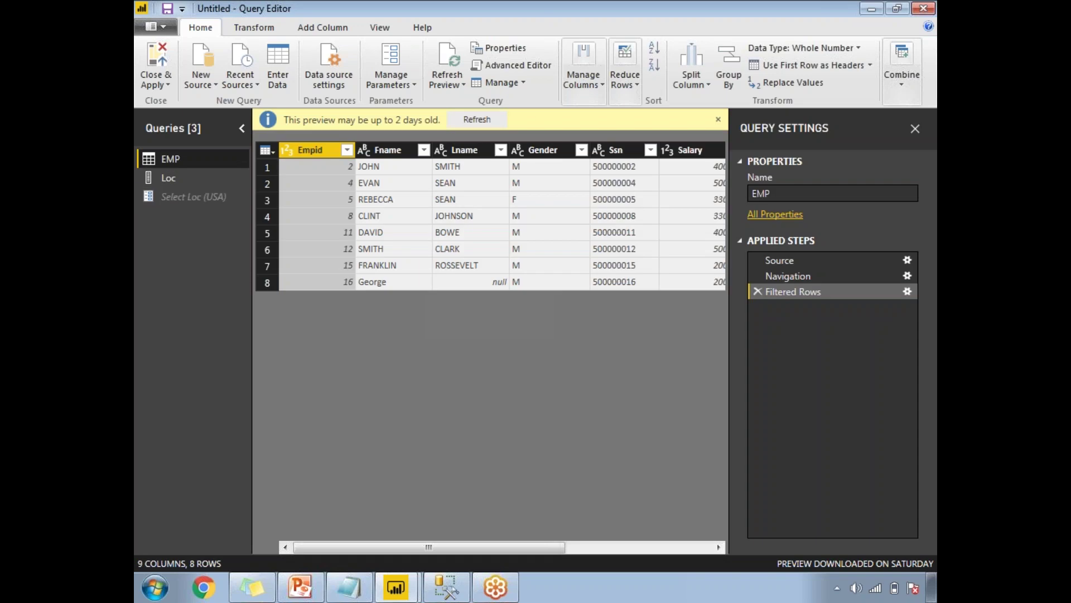
pyautogui.moveTo(406, 548); pyautogui.dragTo(634, 571)
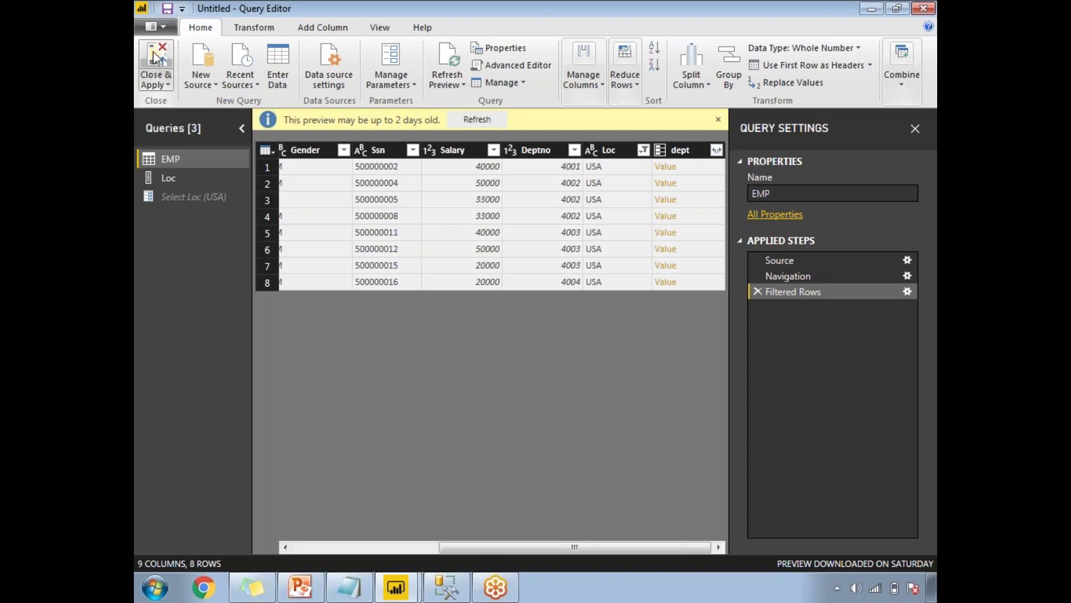
pyautogui.hotkey('ctrl', '2')
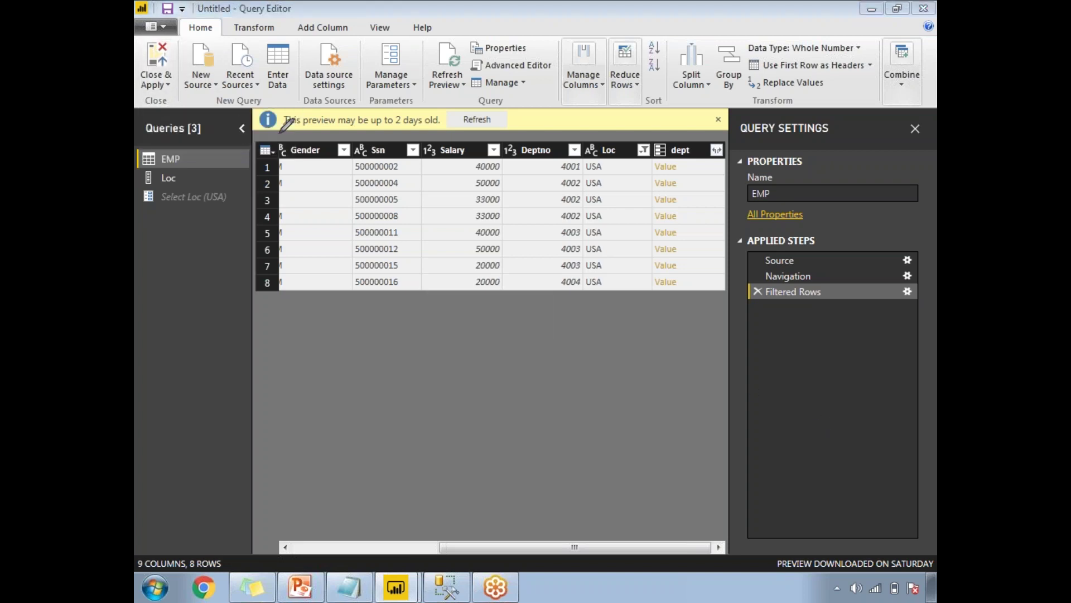
pyautogui.moveTo(142, 69)
pyautogui.mouseDown()
pyautogui.moveTo(176, 67)
pyautogui.moveTo(154, 25)
pyautogui.mouseUp()
pyautogui.press('Escape')
pyautogui.click(352, 356)
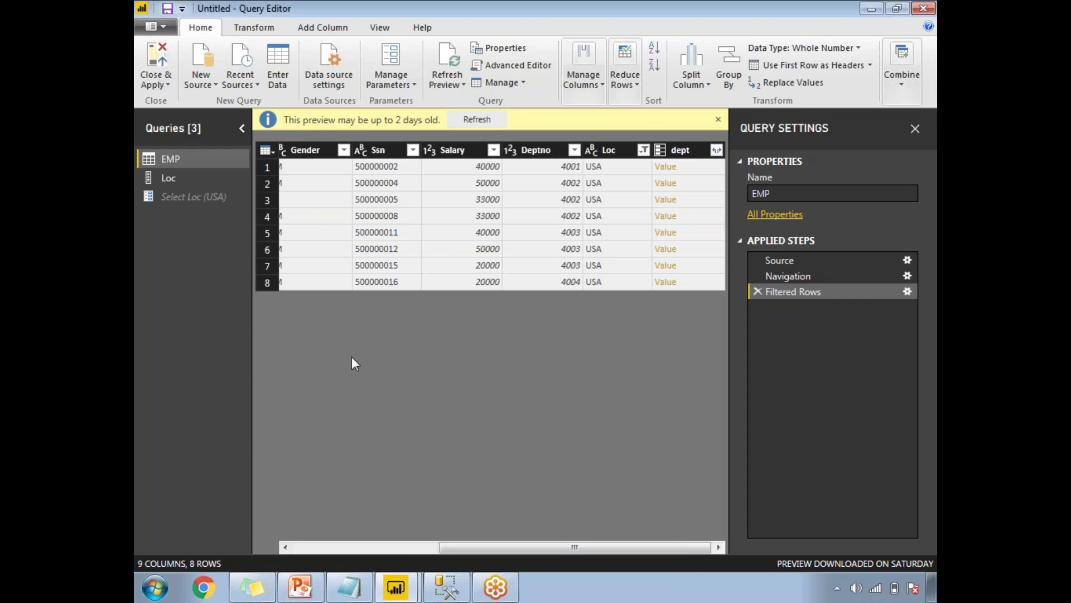
pyautogui.click(158, 76)
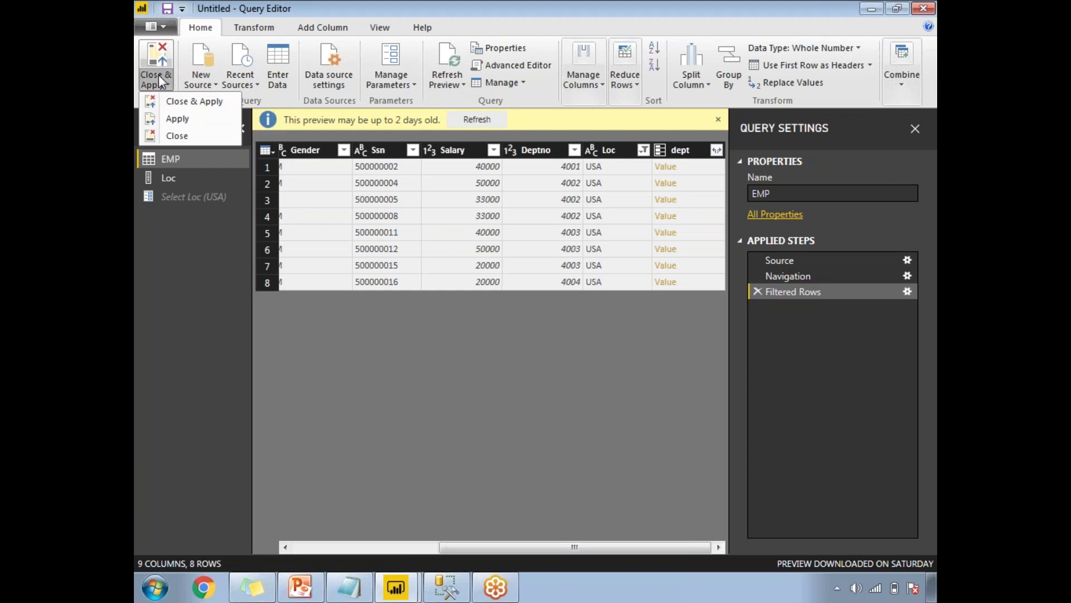
pyautogui.click(170, 103)
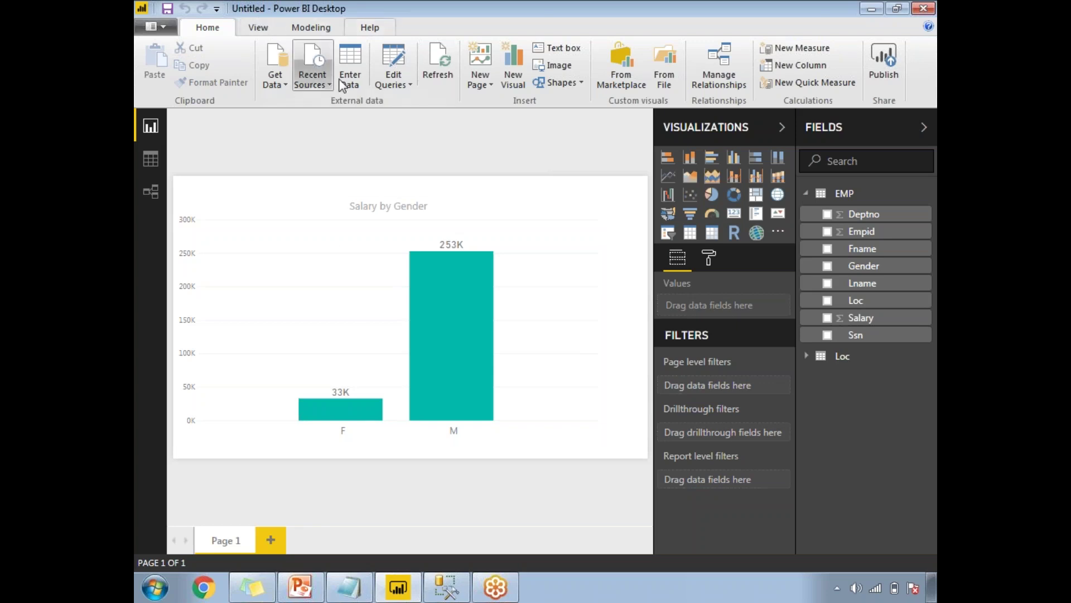
# Start saving the report in the POWERBI folder with Power BI template files (*.pbit) as the file type
pyautogui.click(166, 10)
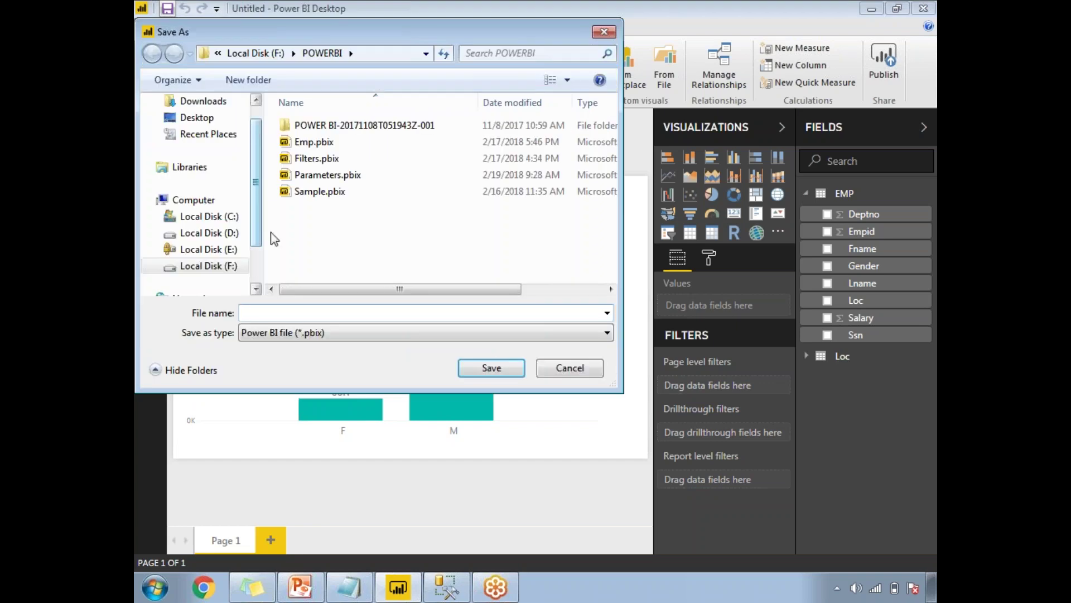
pyautogui.click(280, 335)
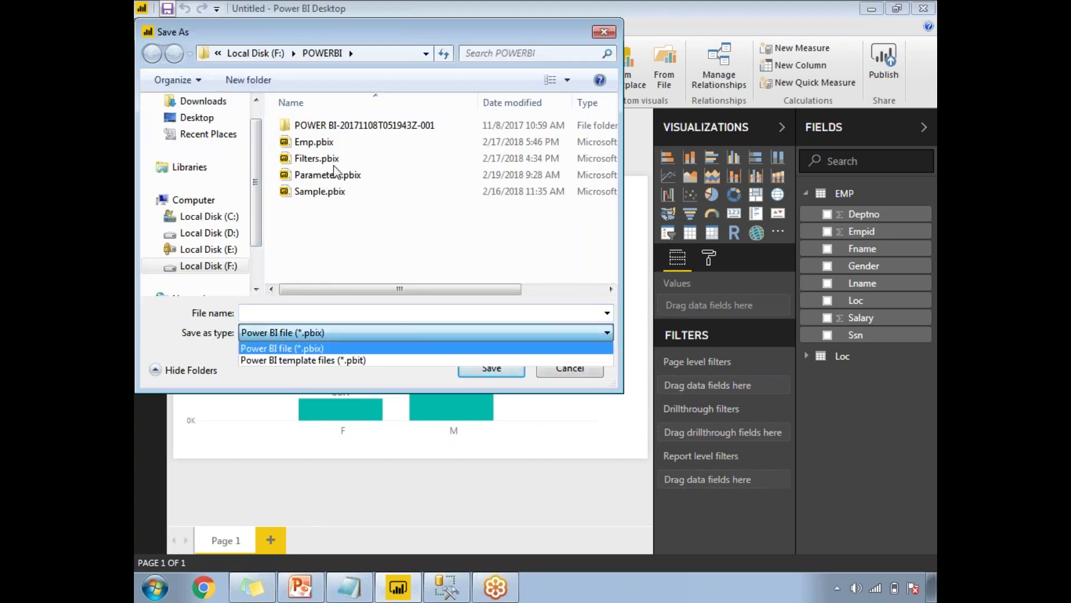
pyautogui.click(313, 360)
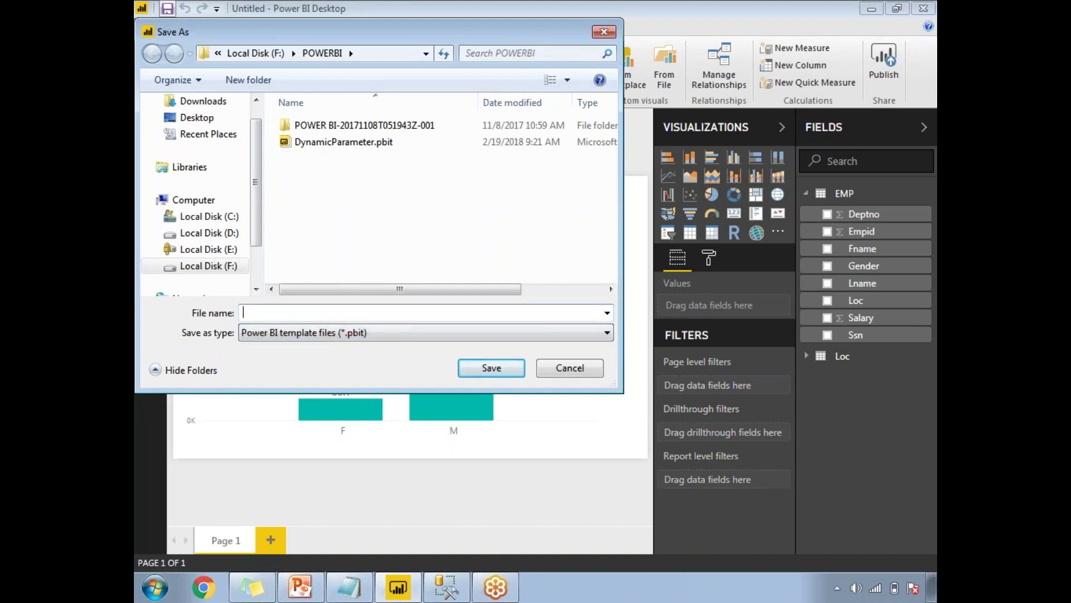
# Name the template file Parameters1
pyautogui.write('Para')
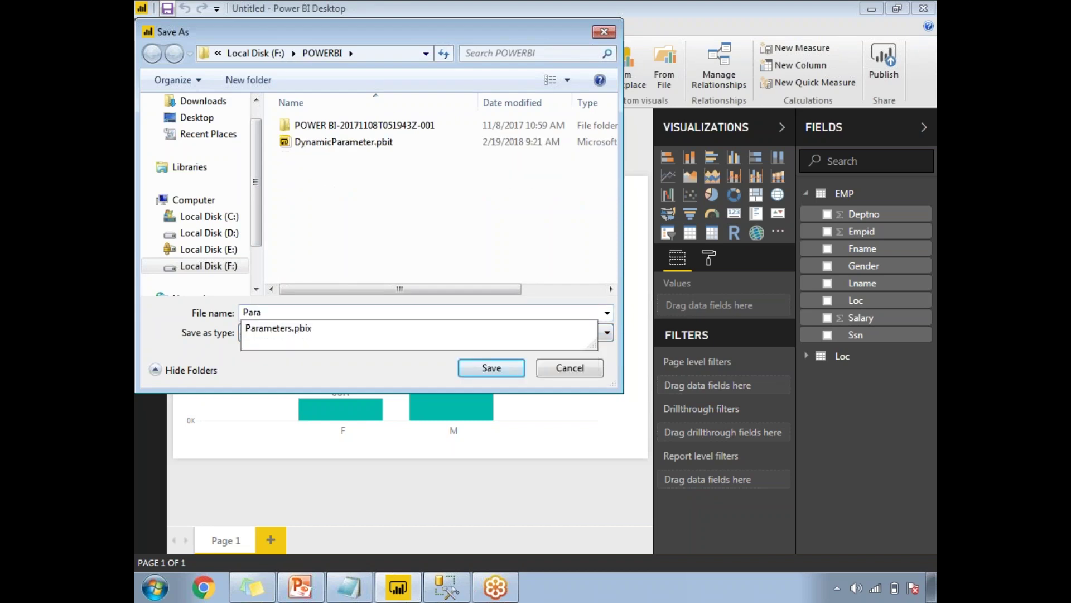
pyautogui.press('Down')
pyautogui.press('BackSpace')
pyautogui.press('BackSpace')
pyautogui.press('BackSpace')
pyautogui.press('BackSpace')
pyautogui.press('BackSpace')
pyautogui.press('Escape')
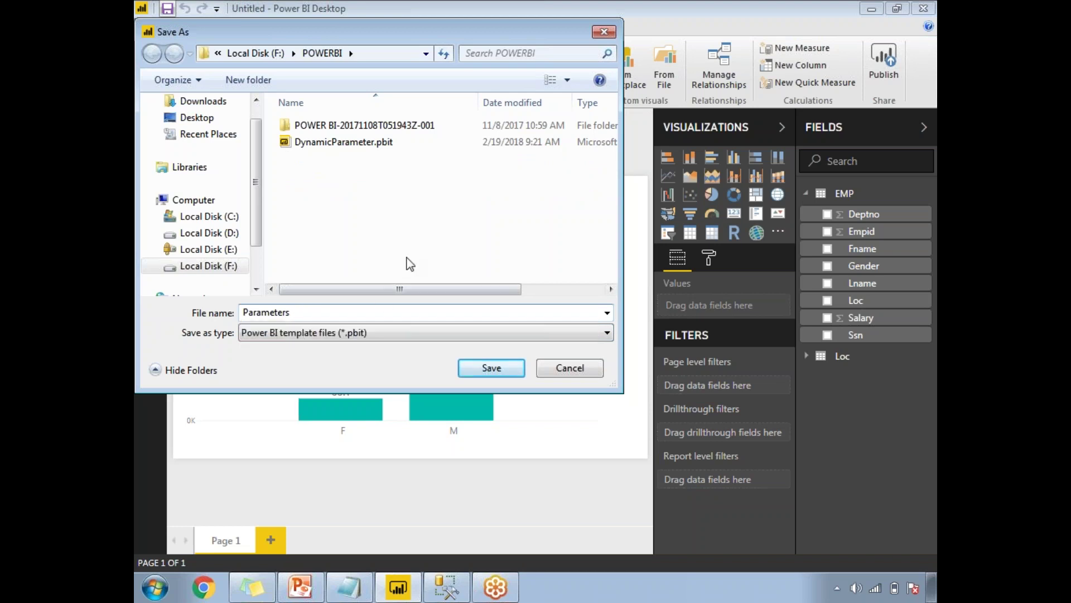
pyautogui.doubleClick(294, 311)
pyautogui.click(300, 311)
pyautogui.write('1')
# Save the template and export it with the description "For parameters"
pyautogui.click(489, 370)
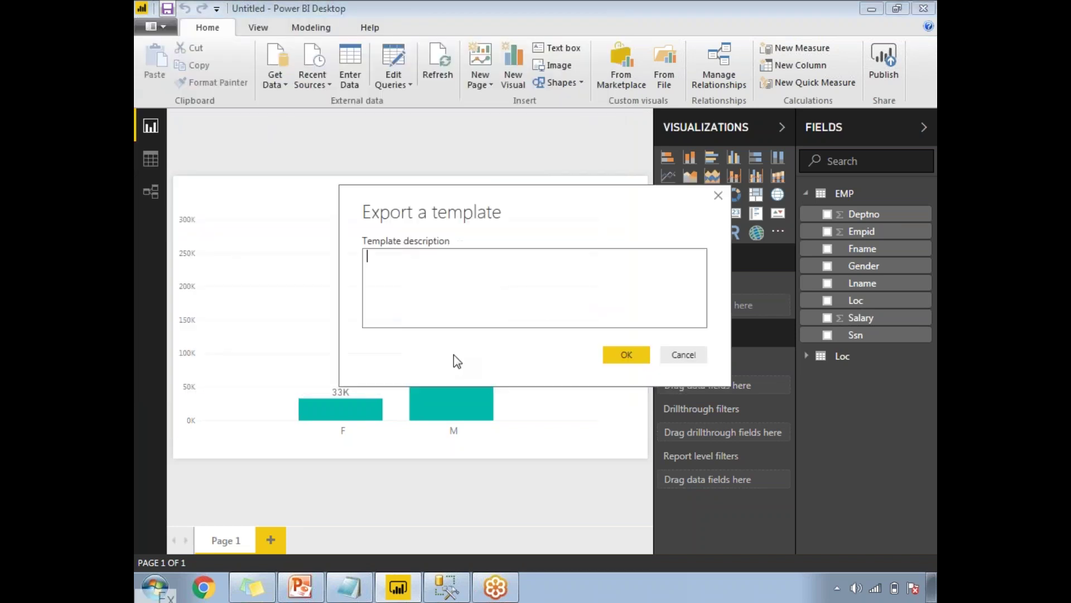
pyautogui.write('For parameters')
pyautogui.click(627, 357)
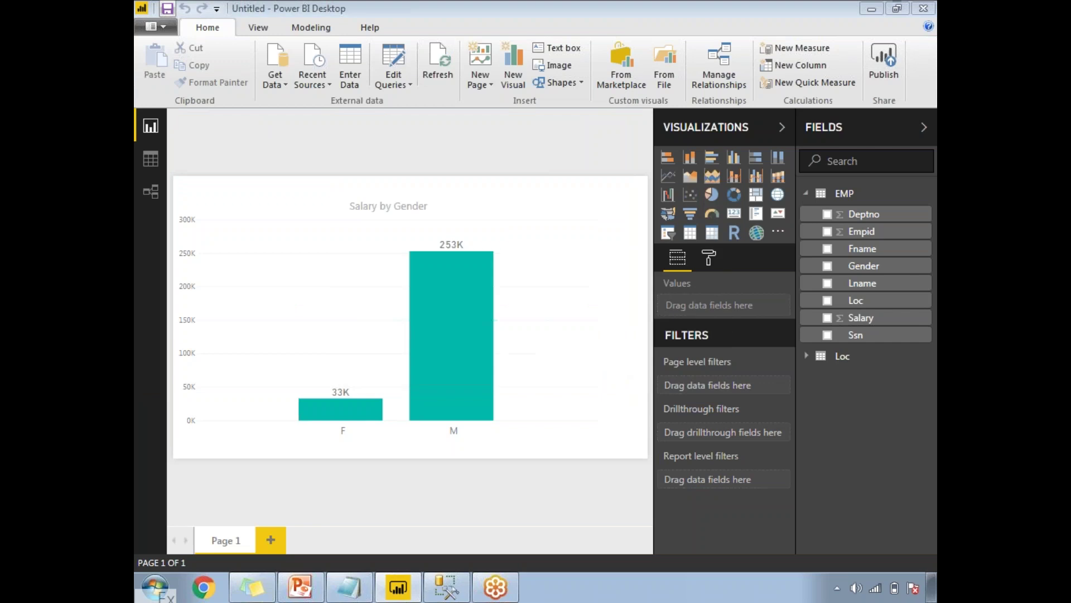